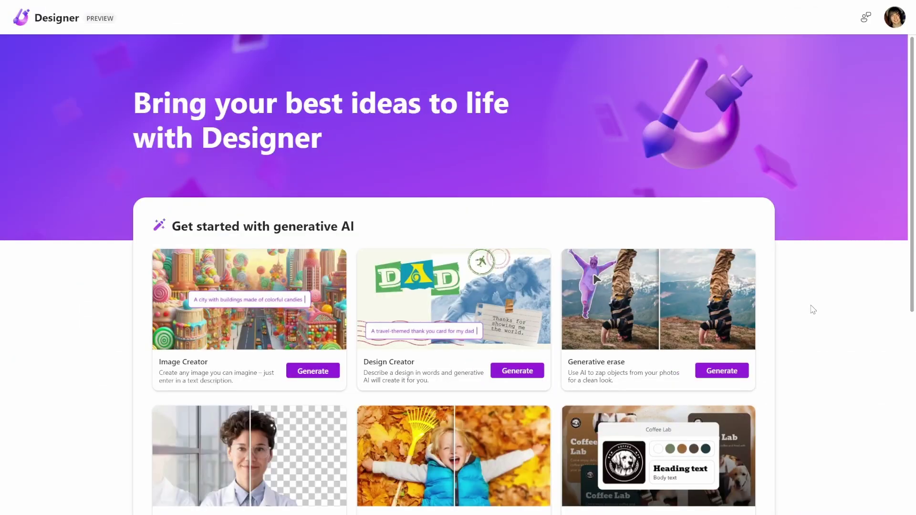
- Paste the top-hatted-dog-inside-a-robot description into Image Creator and generate four images
scroll(812, 265, "down", 2)
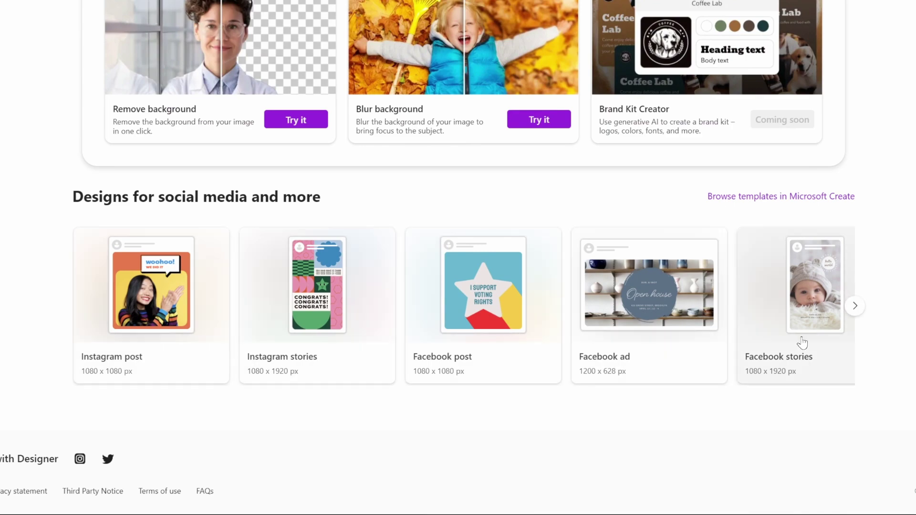
scroll(20, 358, "up", 5)
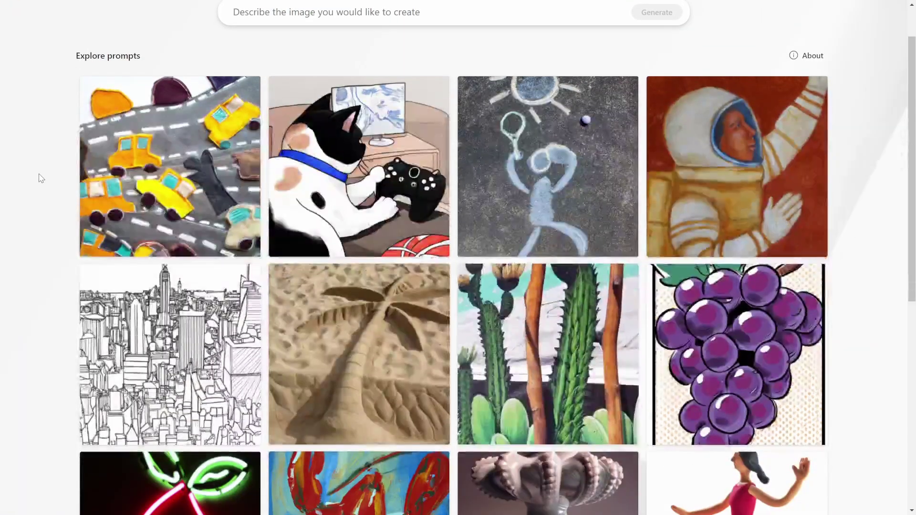
scroll(40, 178, "down", 4)
scroll(41, 178, "down", 5)
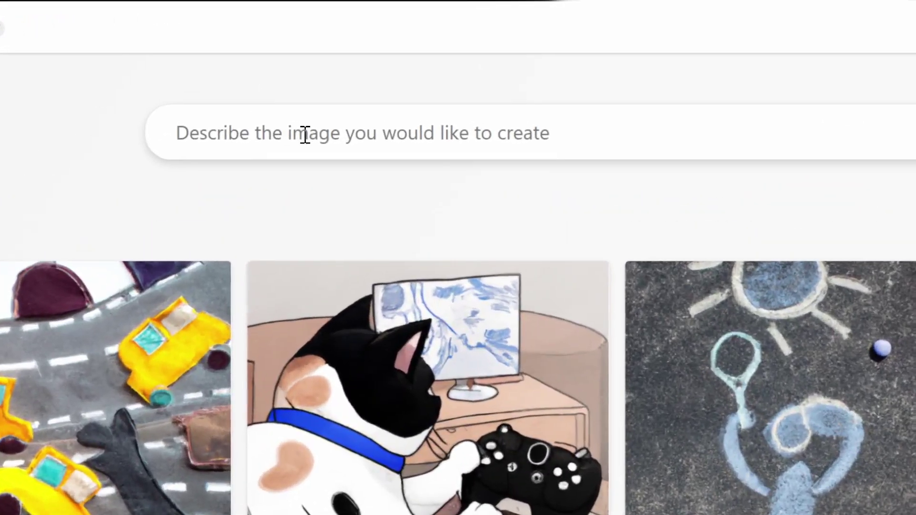
left_click(303, 66)
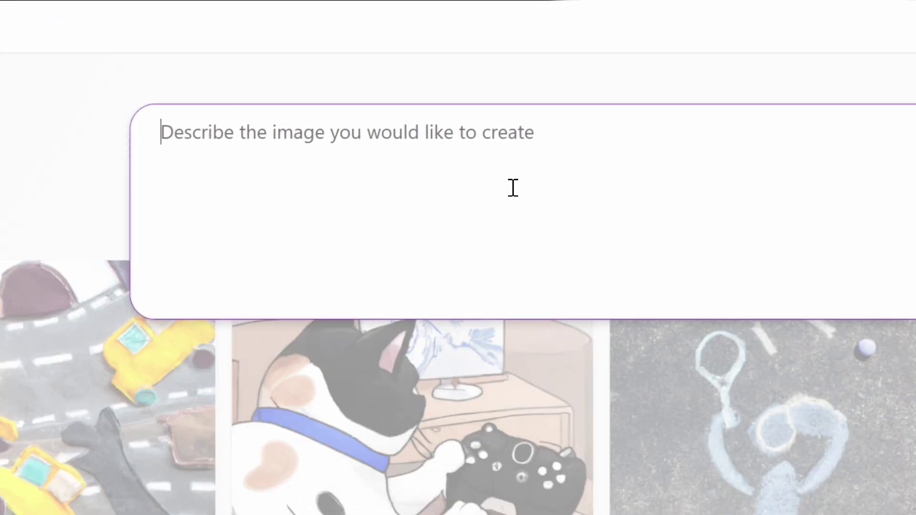
type("a dog with a top hat sitting inside of a robot with controls")
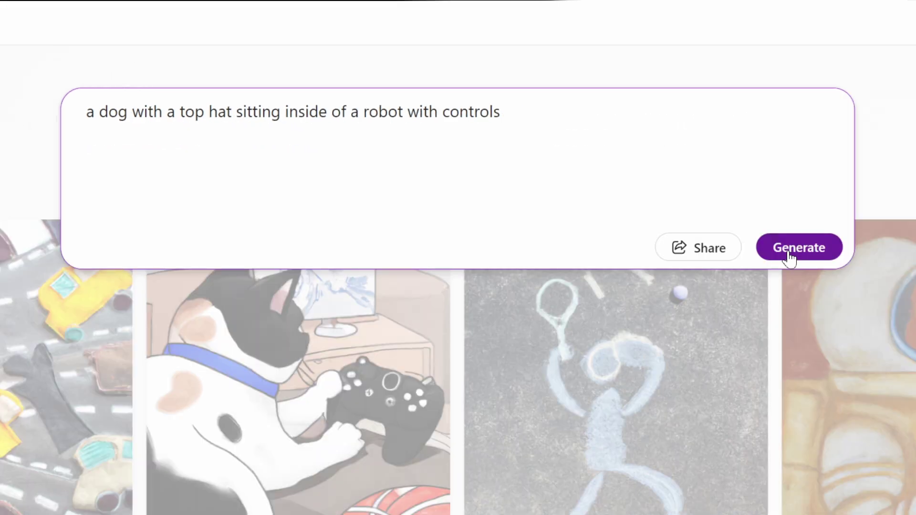
left_click(795, 249)
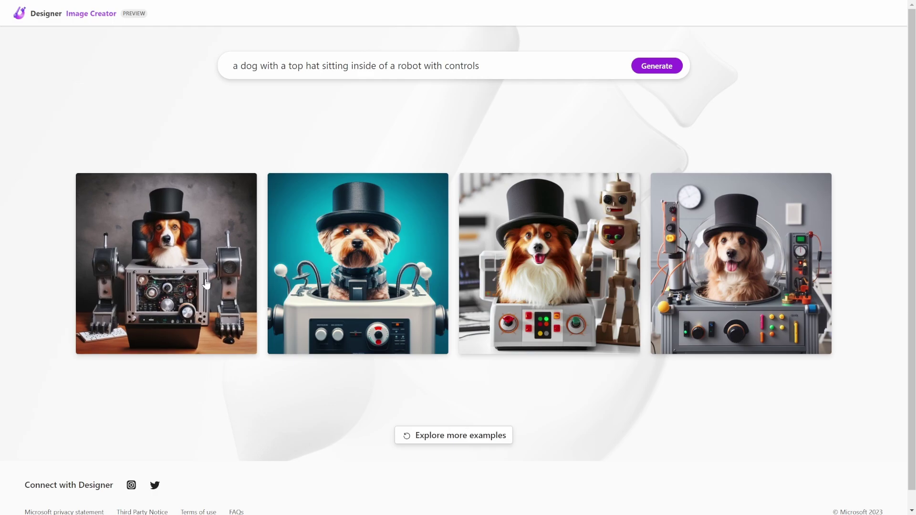
- Inspect the first dog image, browse more example prompts, then start a new treehouse description
left_click(206, 284)
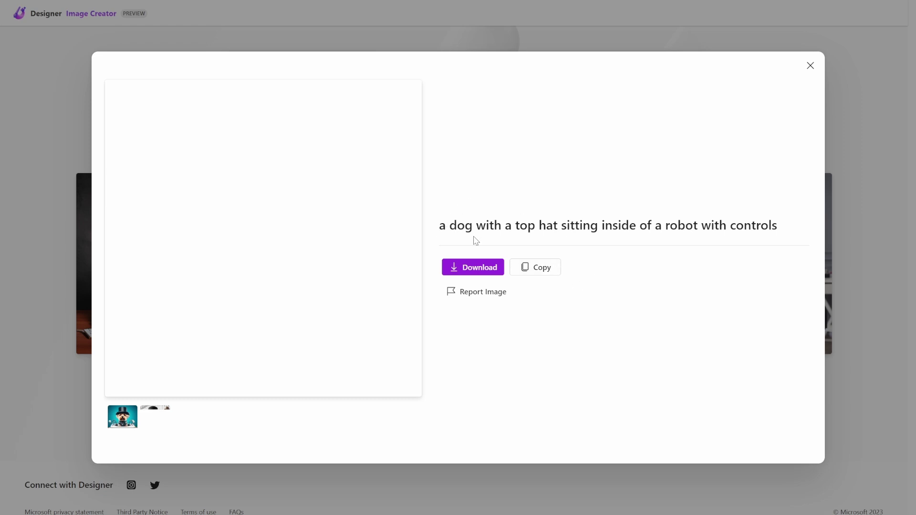
left_click(56, 399)
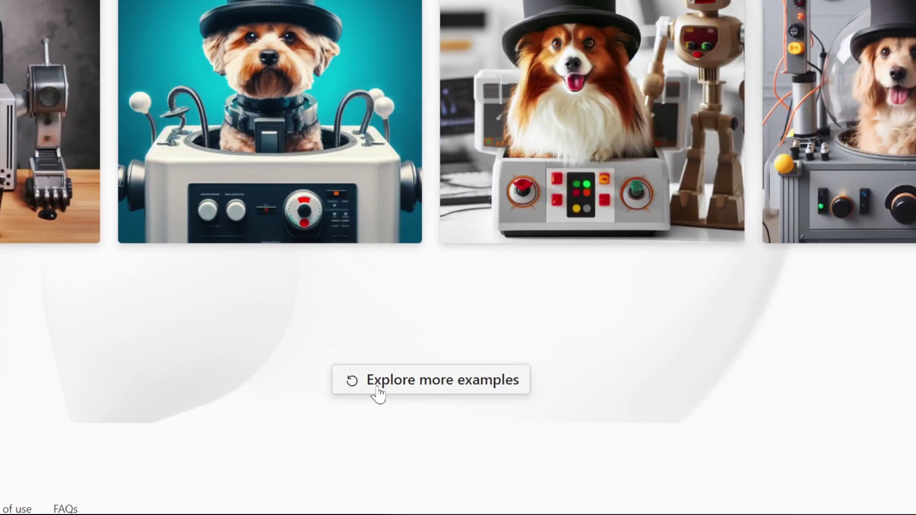
left_click(484, 392)
scroll(458, 352, "down", 1)
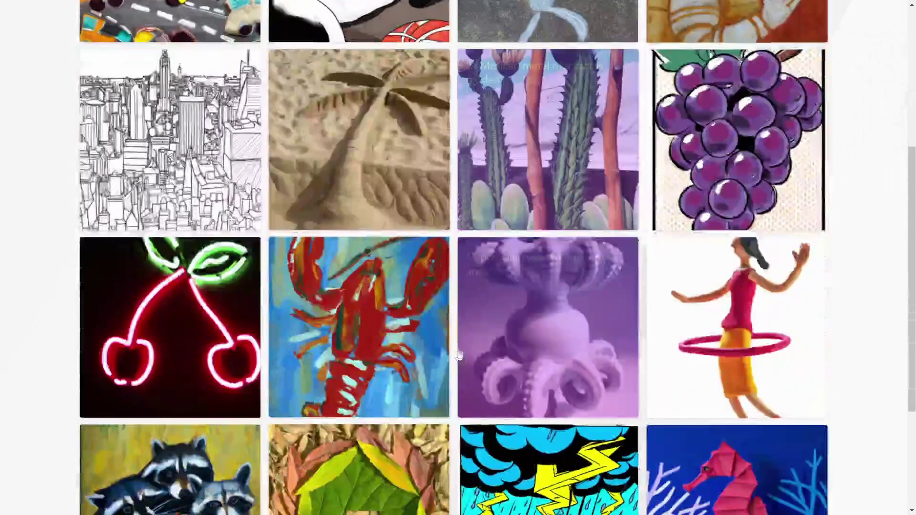
scroll(457, 355, "up", 5)
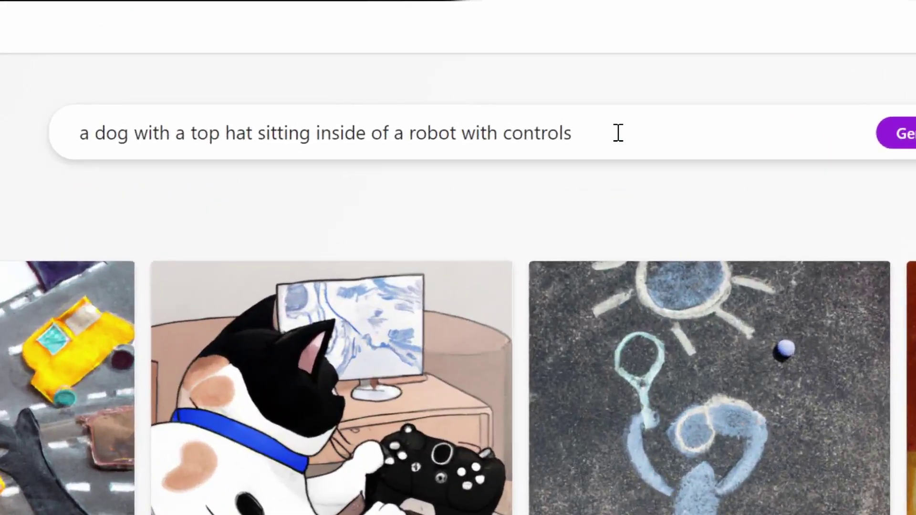
left_click(618, 132)
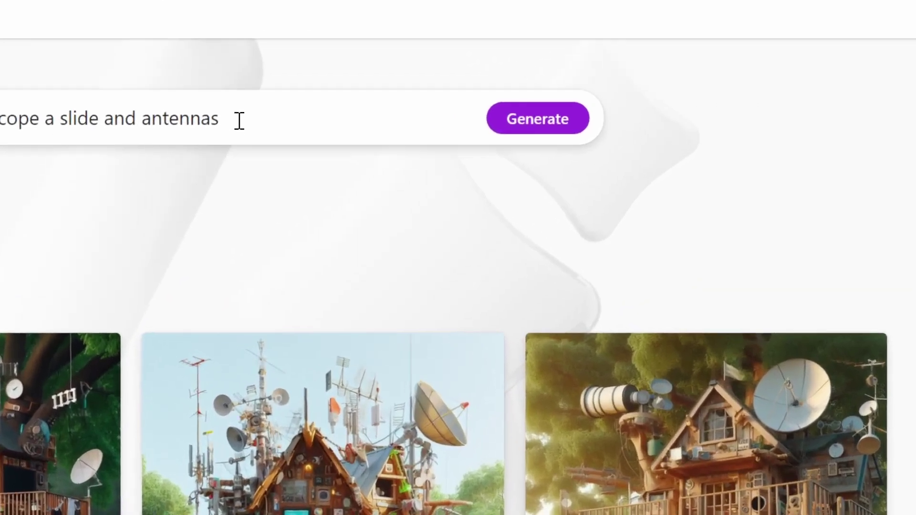
- Review the gadget-filled treehouse images and return to editing their description
left_click(239, 120)
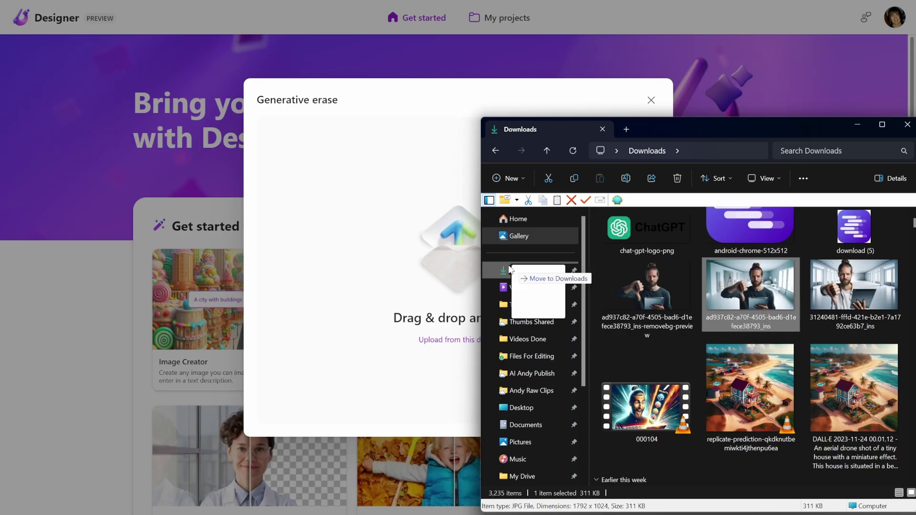
- Drag the photo of the man holding a tablet into Generative erase and upload it
left_click_drag(525, 279, 367, 267)
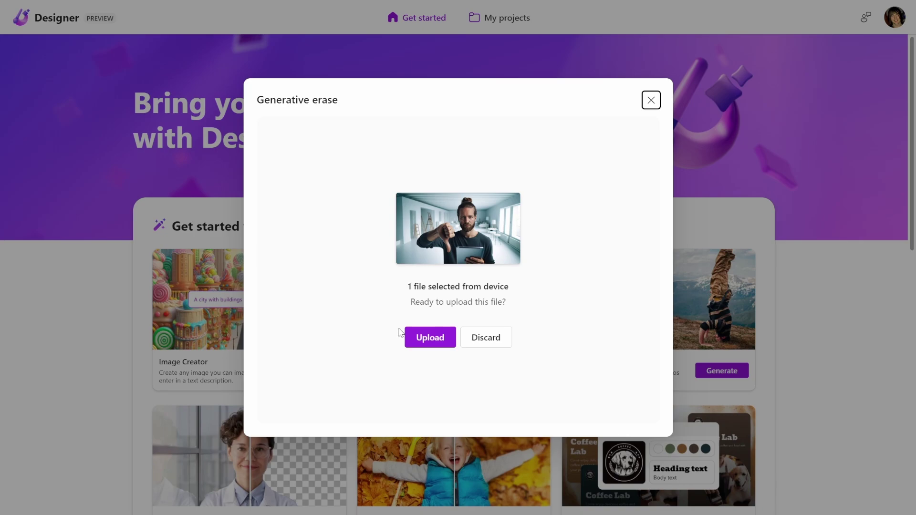
left_click(429, 338)
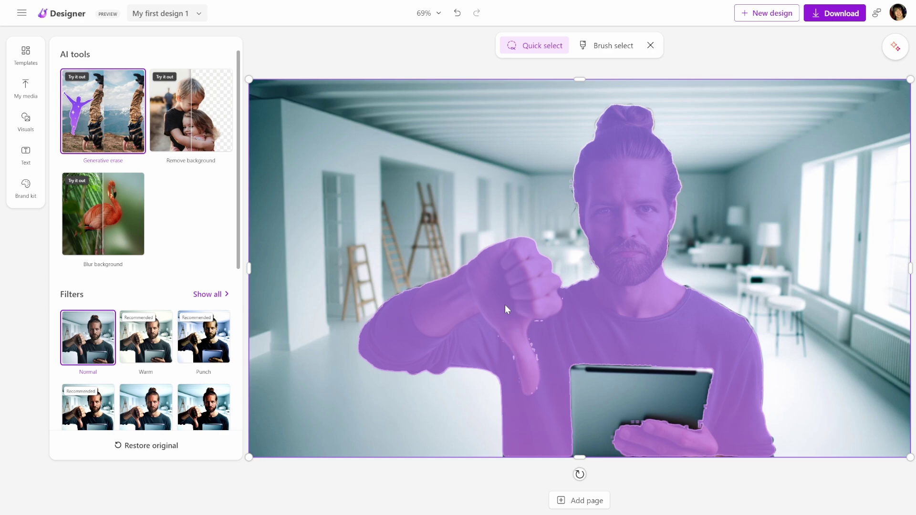
- Quick-select the man and his tablet and erase both, leaving the empty room
left_click(504, 305)
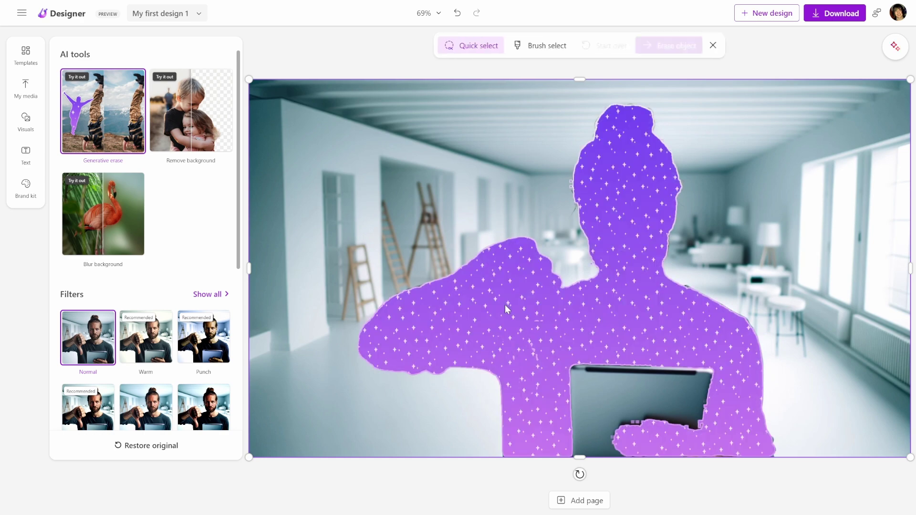
left_click(616, 388)
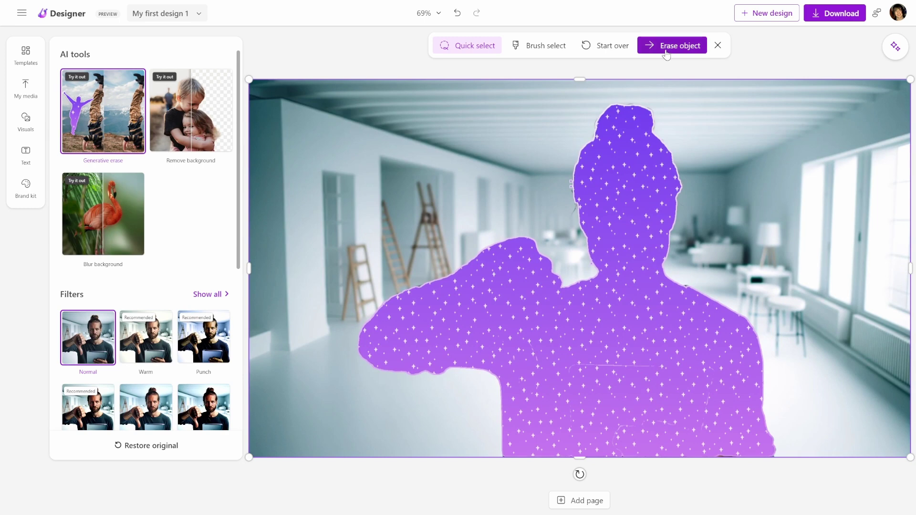
left_click(673, 46)
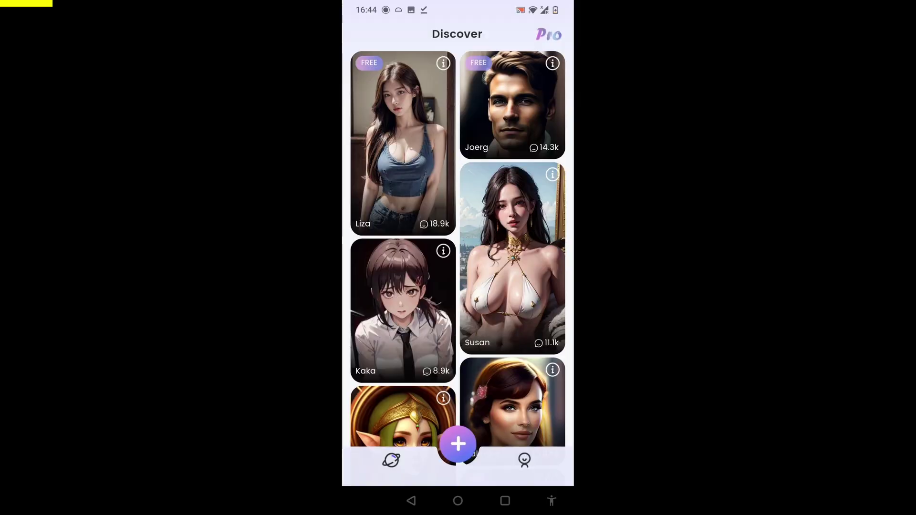
- Send a recorded voice message to the starry blue-haired character from Discover
scroll(458, 238, "down", 5)
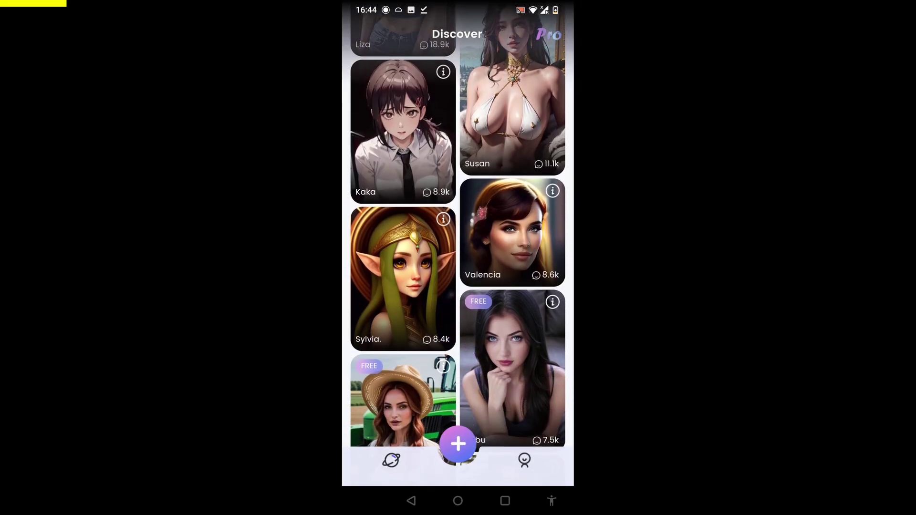
scroll(458, 238, "down", 5)
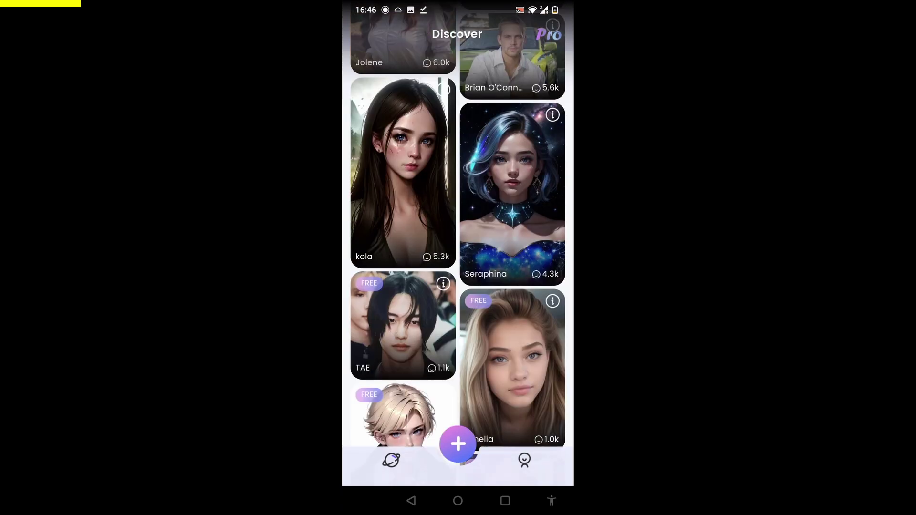
left_click(533, 223)
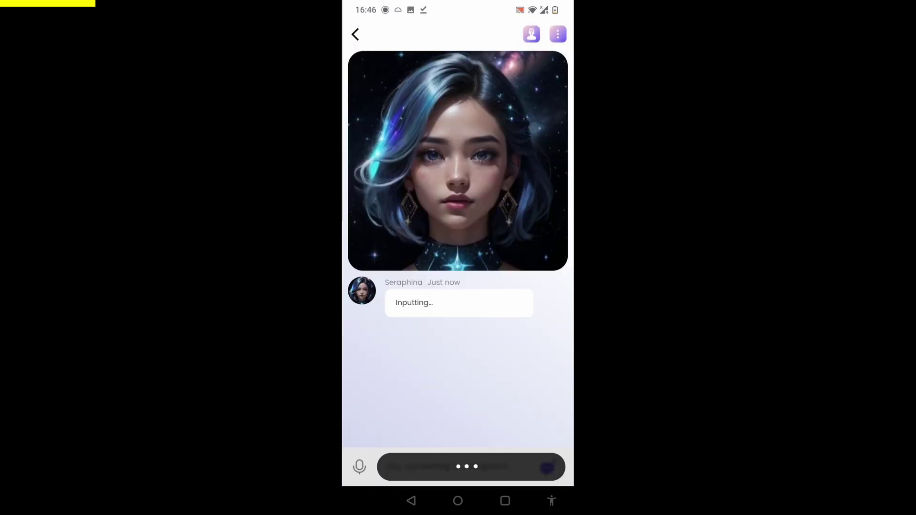
key("XF86AudioRaiseVolume")
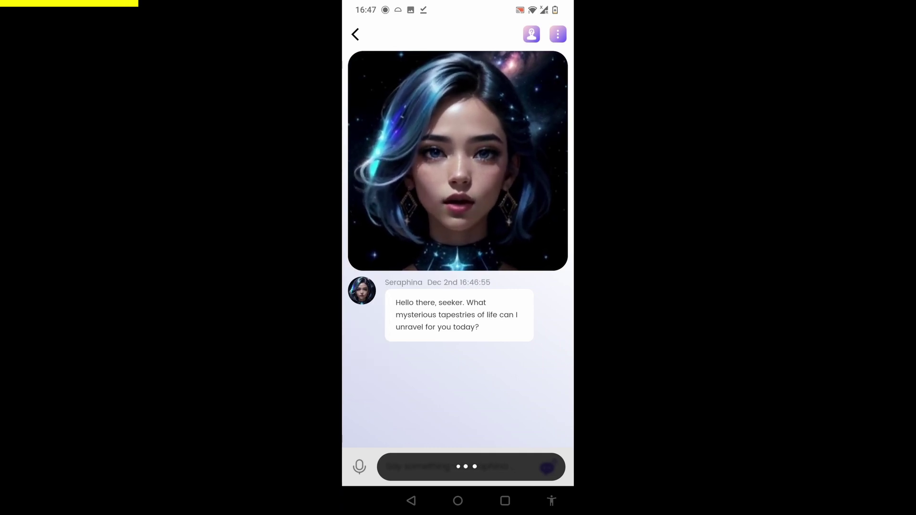
left_click_drag(468, 470, 468, 470)
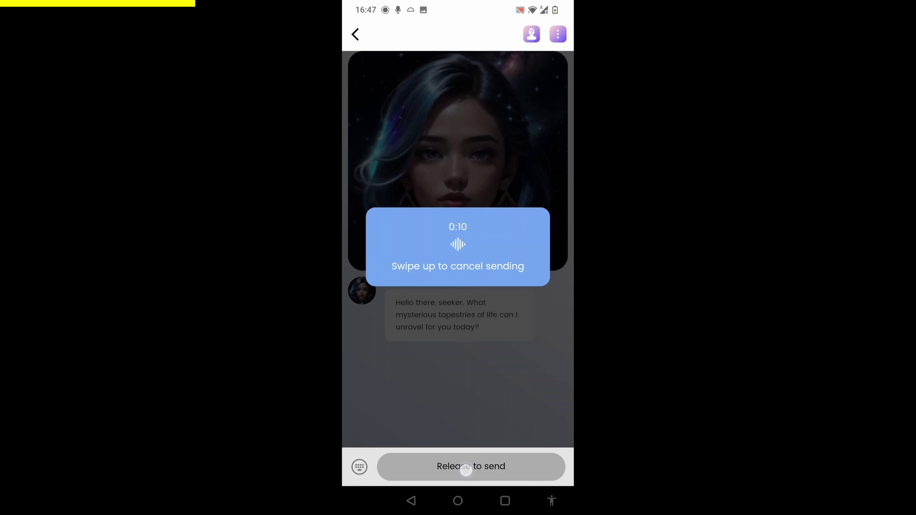
left_click_drag(466, 469, 466, 470)
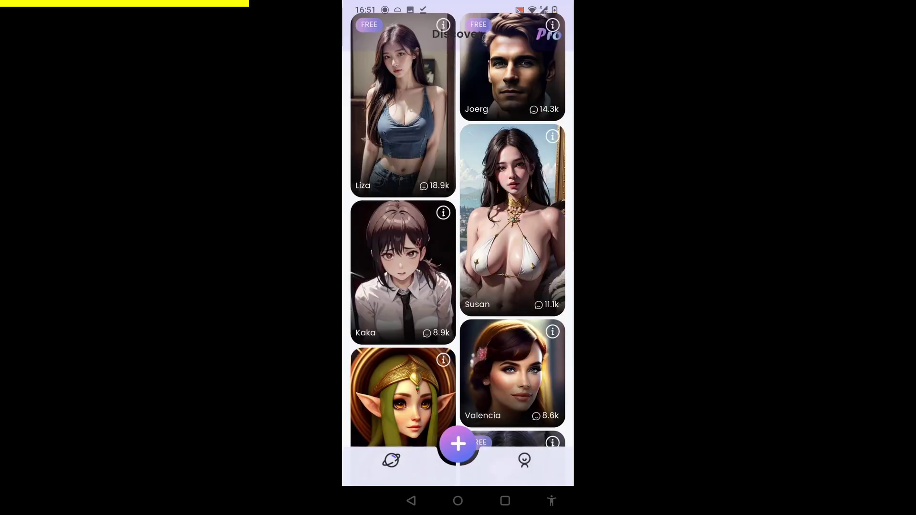
- Open the shirt-and-tie character's chat and record a voice message to it
left_click(403, 271)
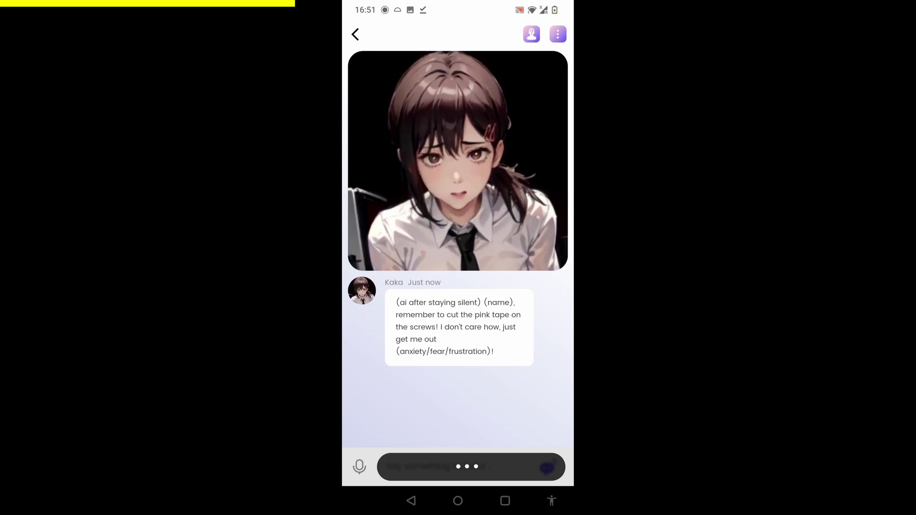
left_click(359, 466)
left_click_drag(472, 472, 470, 471)
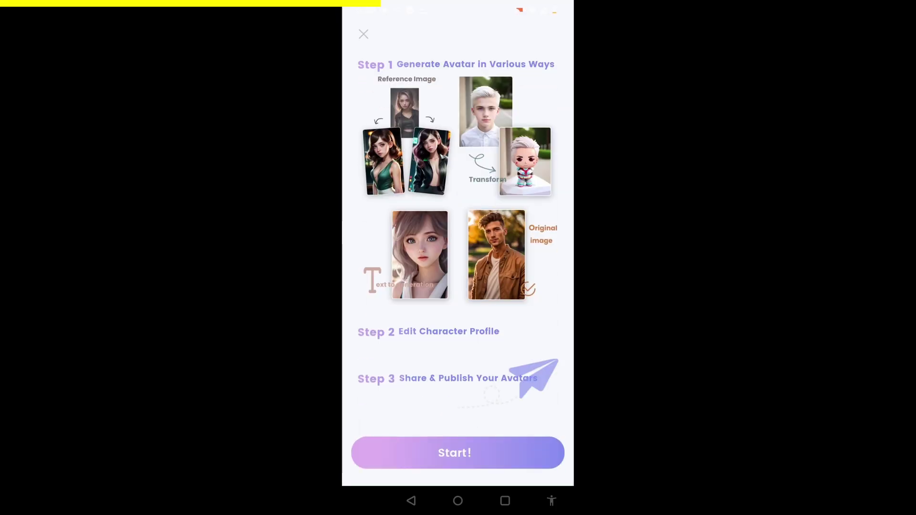
- Start an avatar from a selfie reference photo and confirm its crop
left_click(457, 453)
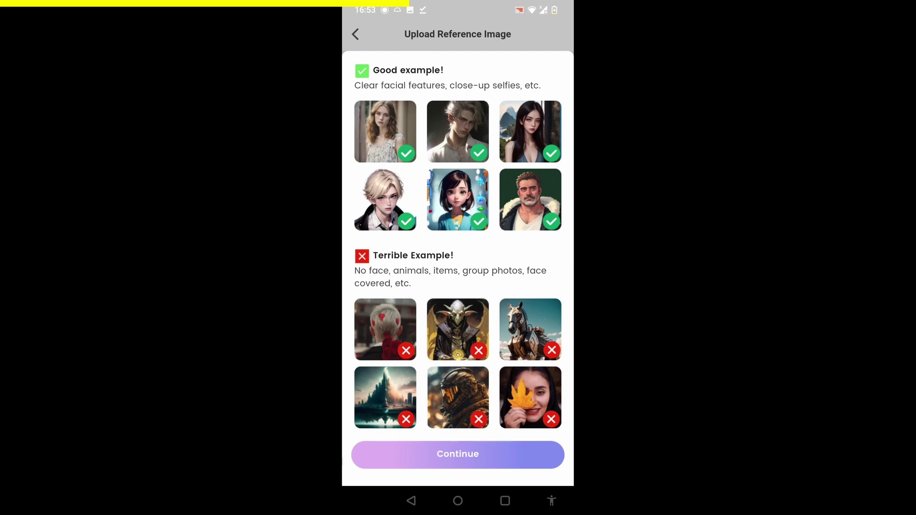
left_click(458, 453)
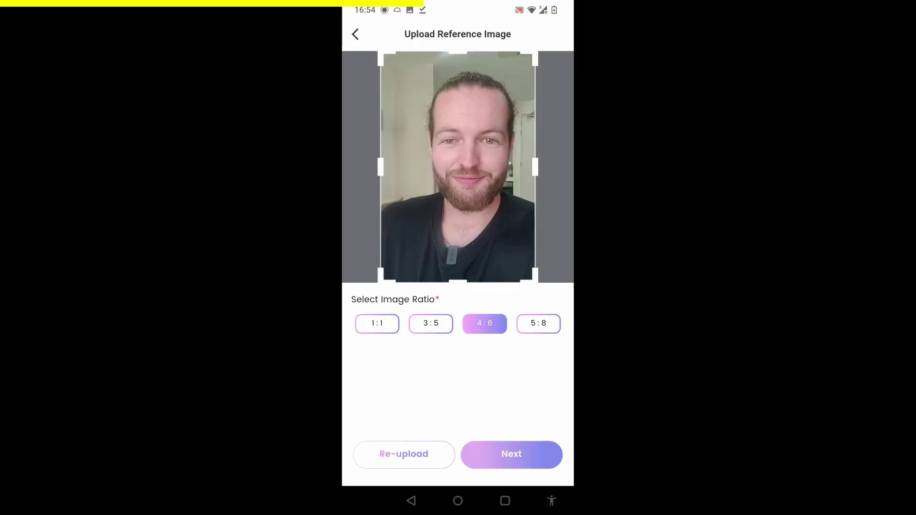
left_click(488, 458)
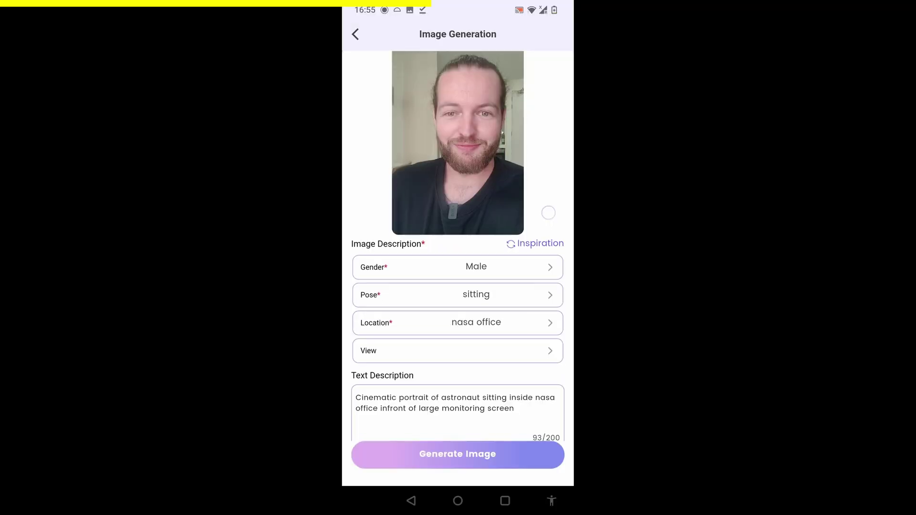
- Set the location to room, generate portraits, and preview the grey T-shirt one on page 2
scroll(457, 246, "down", 2)
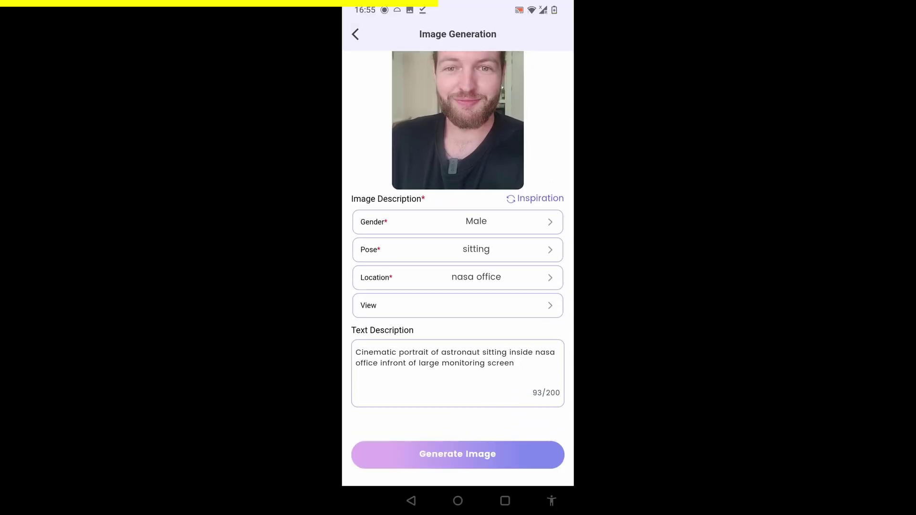
left_click(535, 281)
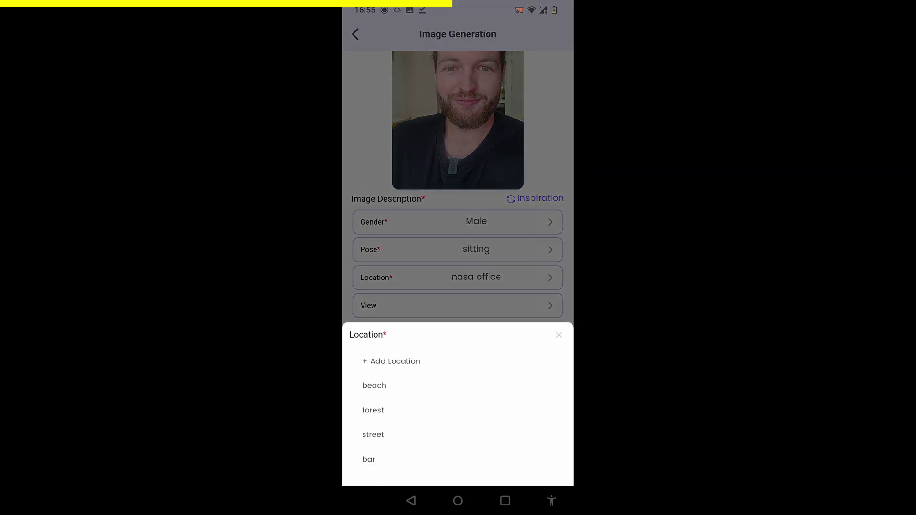
scroll(457, 419, "down", 5)
left_click(372, 434)
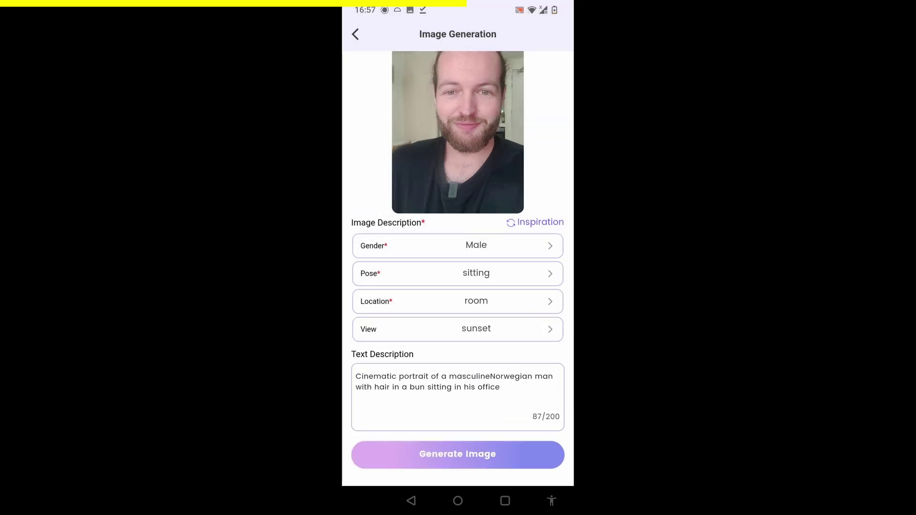
left_click(488, 458)
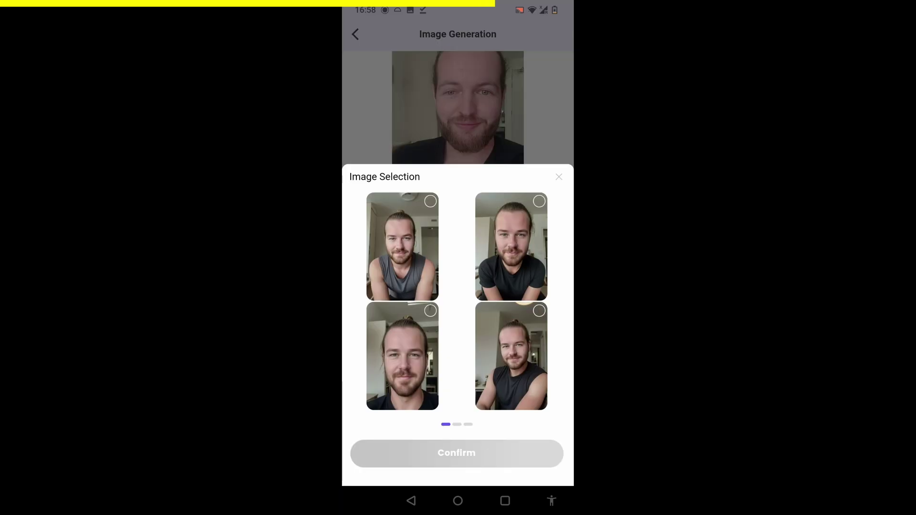
left_click_drag(525, 300, 391, 301)
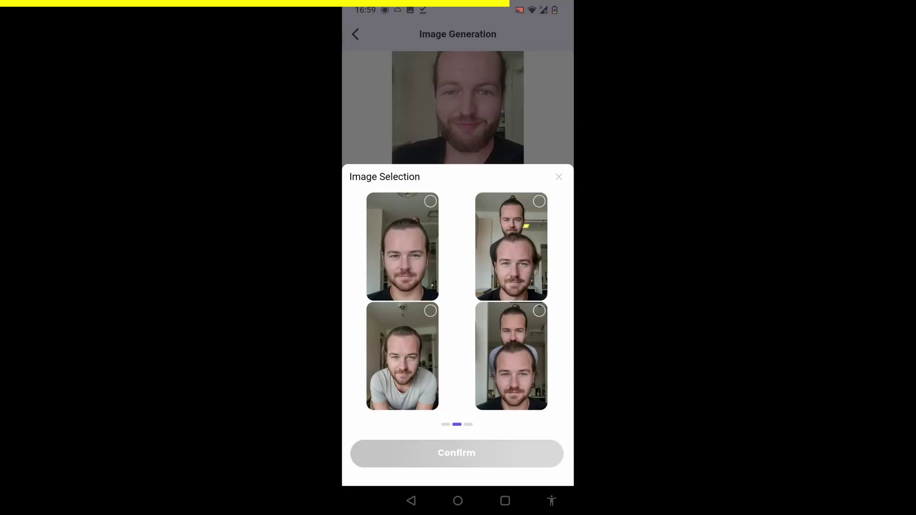
left_click(427, 326)
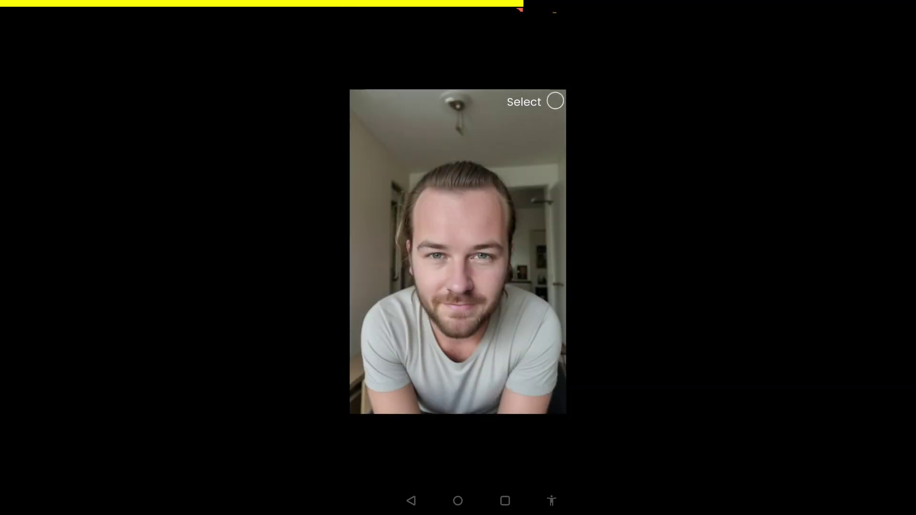
- Use the grey T-shirt portrait as the avatar with the young male voice Adam
left_click(554, 102)
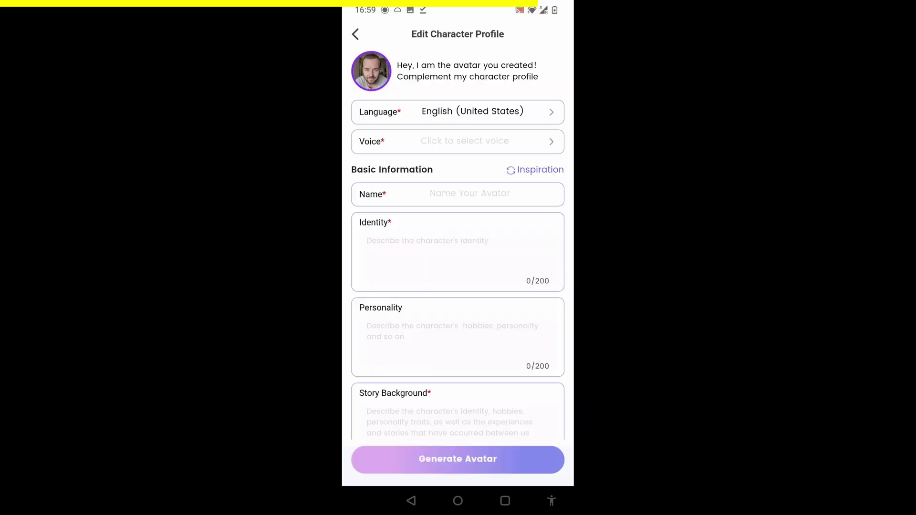
left_click(524, 143)
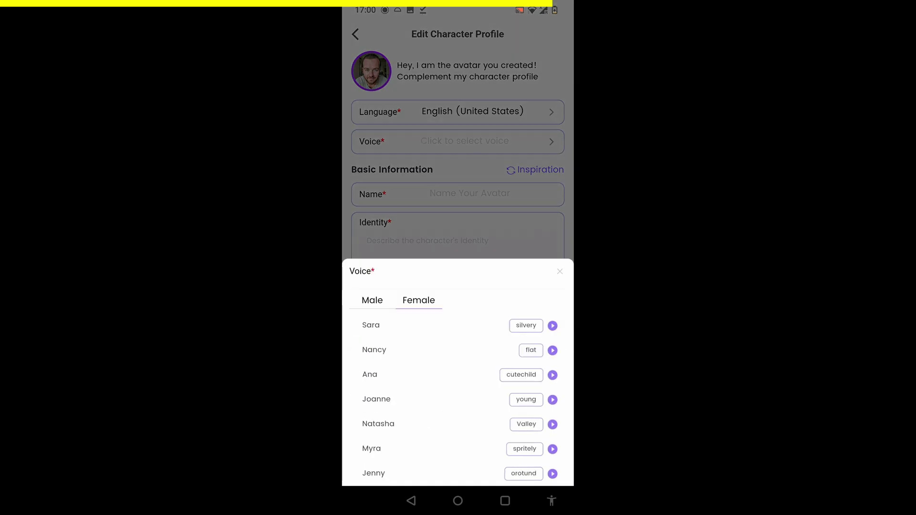
left_click(372, 300)
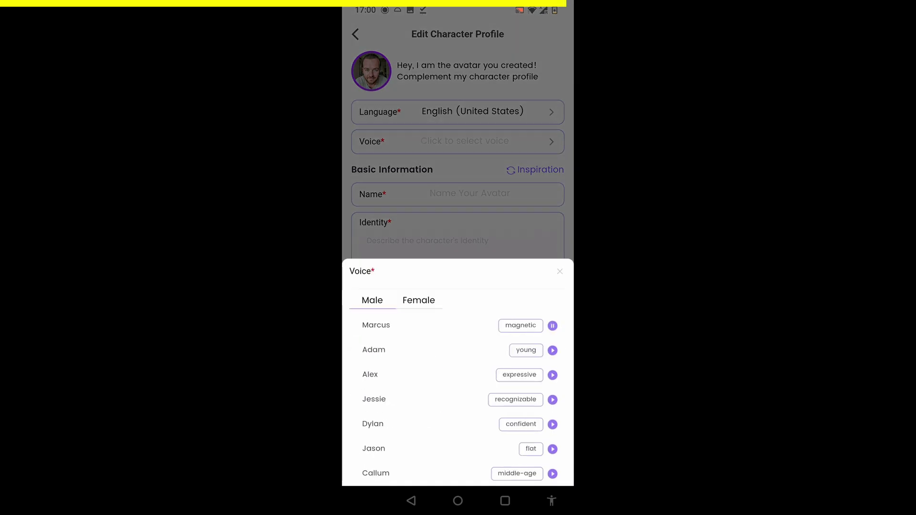
left_click(373, 350)
- Name the avatar 'Andy' and fill its profile with Inspiration suggestions
left_click(469, 193)
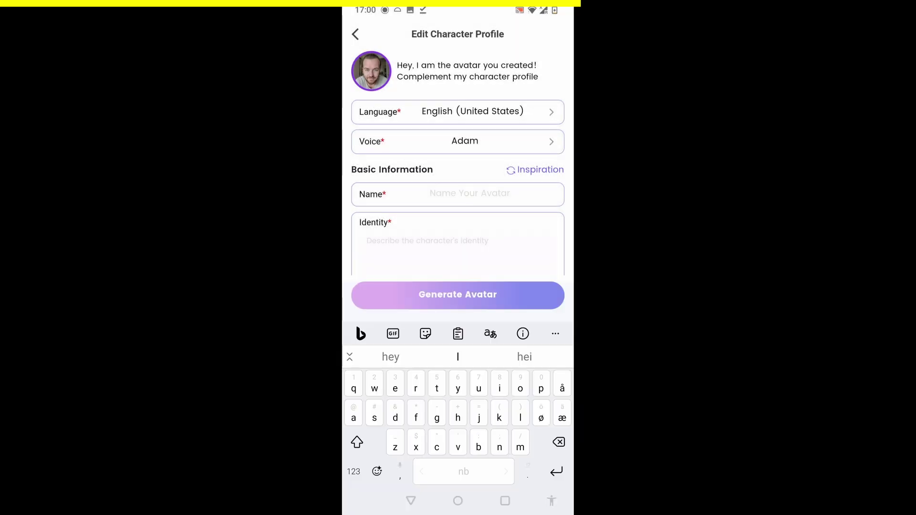
type("Andy")
key("Return")
mouse_move(511, 402)
left_mouse_down()
mouse_move(515, 347)
mouse_move(512, 388)
left_mouse_up()
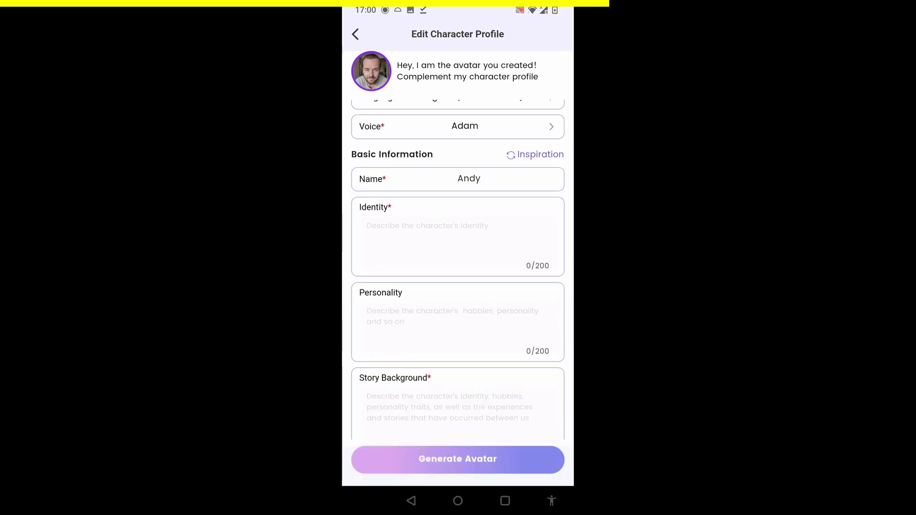
left_click(544, 159)
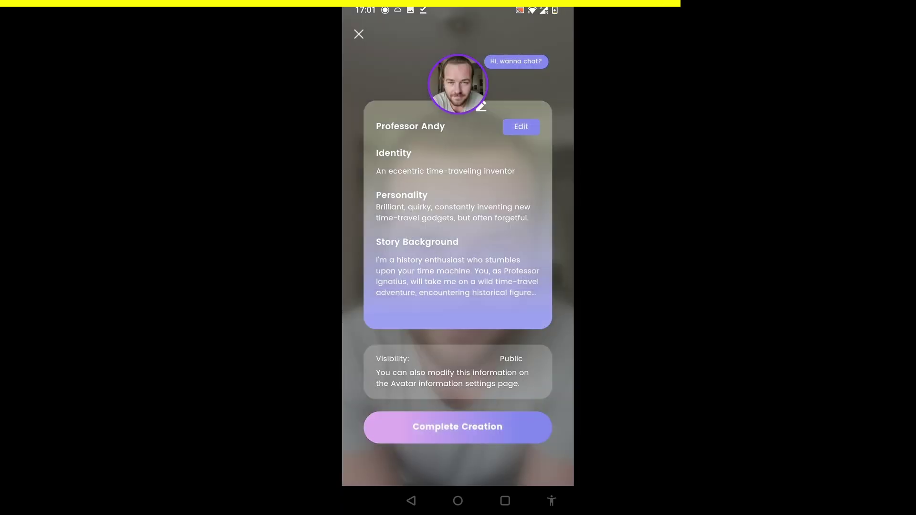
- Complete the avatar creation and send the new avatar a recorded voice message
left_click(491, 431)
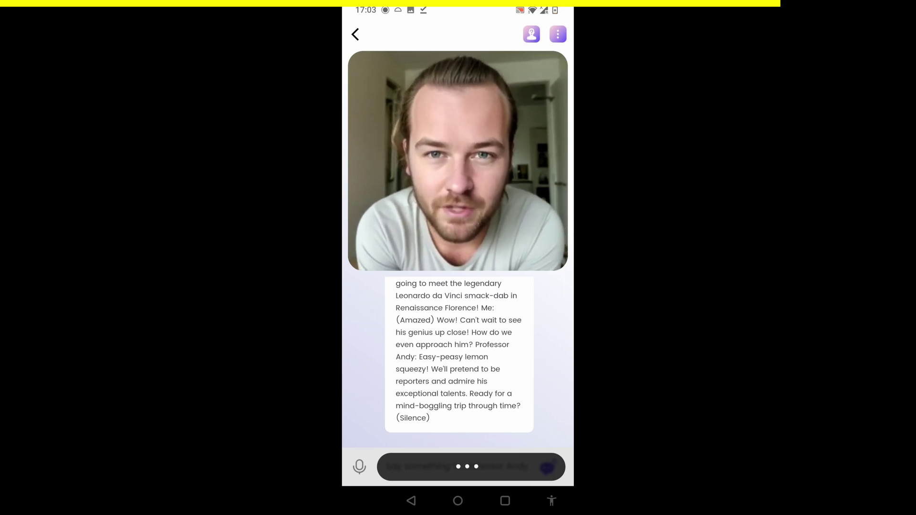
left_click(491, 475)
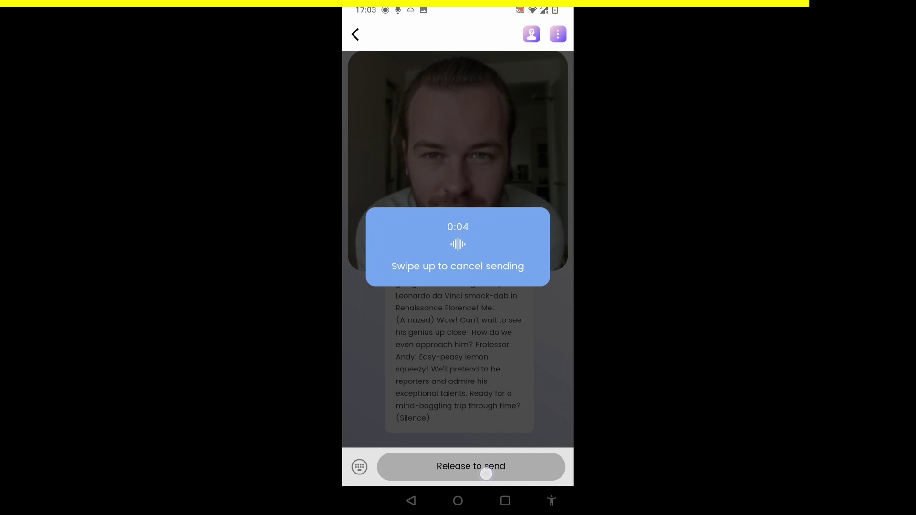
left_click_drag(486, 474, 486, 474)
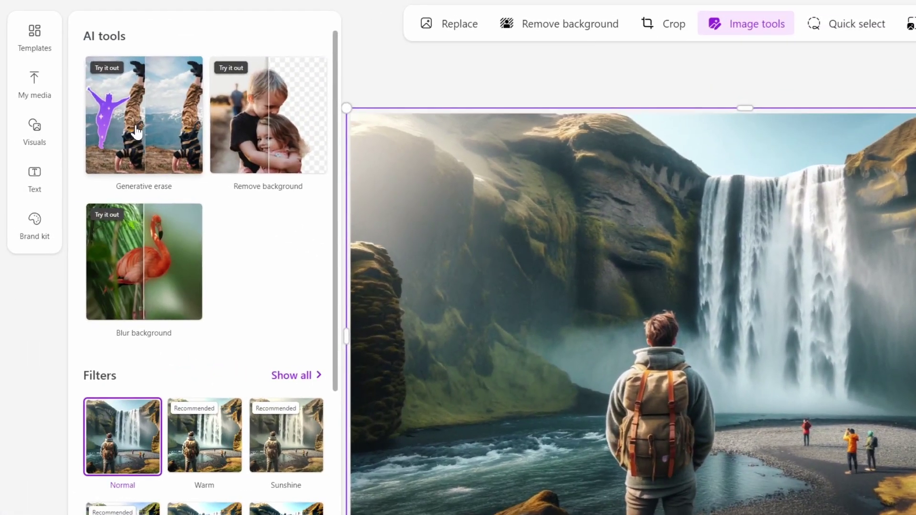
- Use Generative erase on the waterfall photo to remove the three distant hikers
left_click(136, 131)
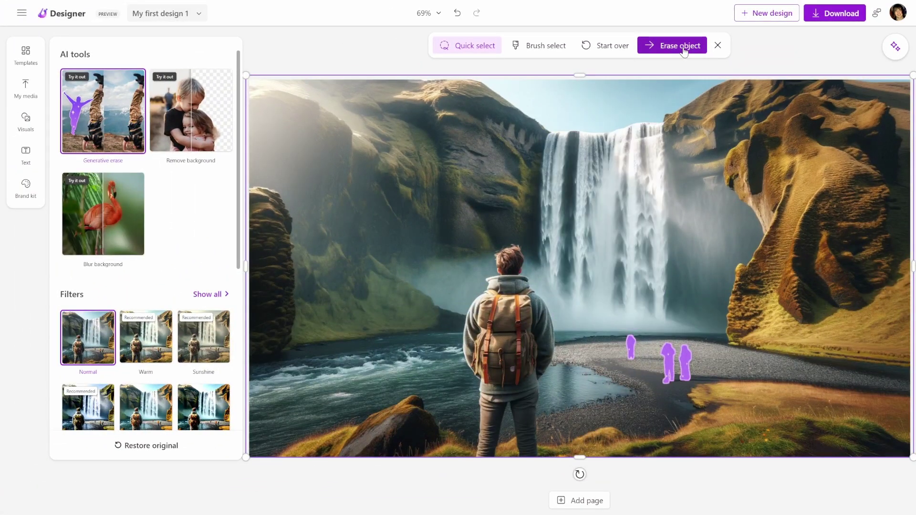
left_click(684, 48)
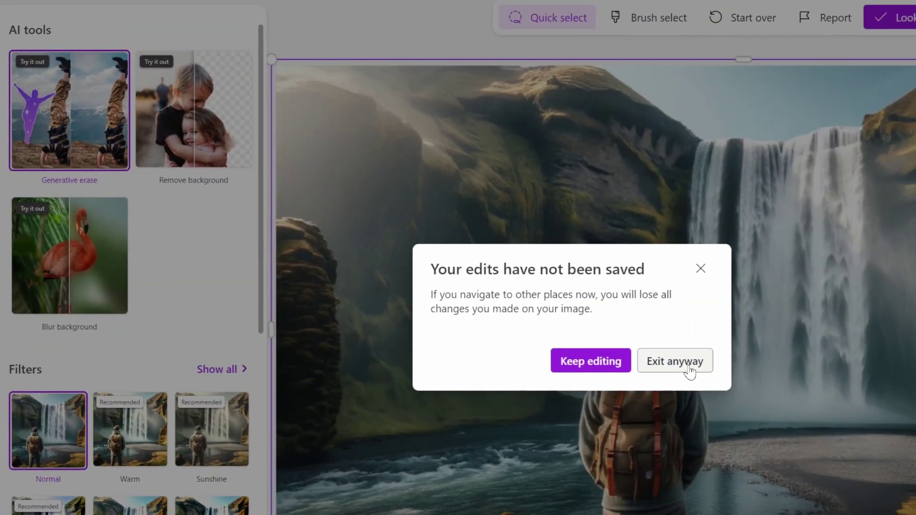
- Discard the unsaved erase, then remove the mountain background from the axe-holding woman's photo
left_click(688, 366)
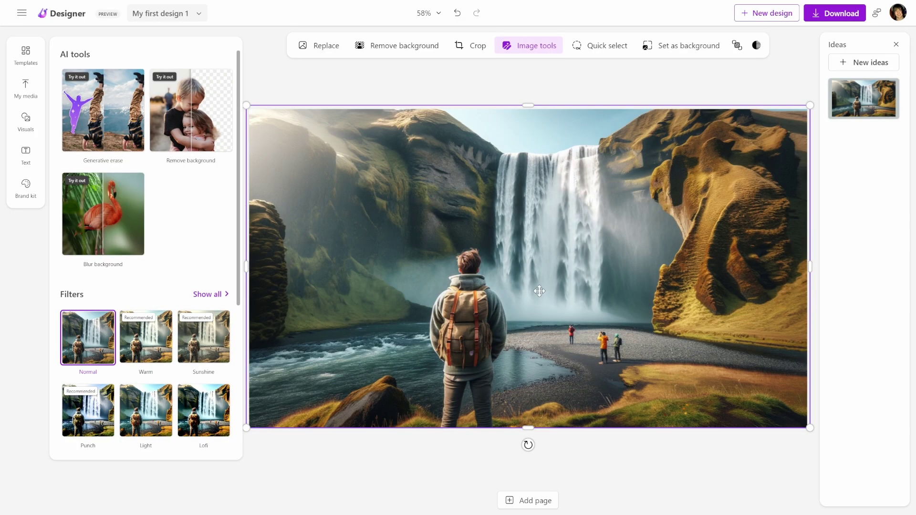
left_click(389, 49)
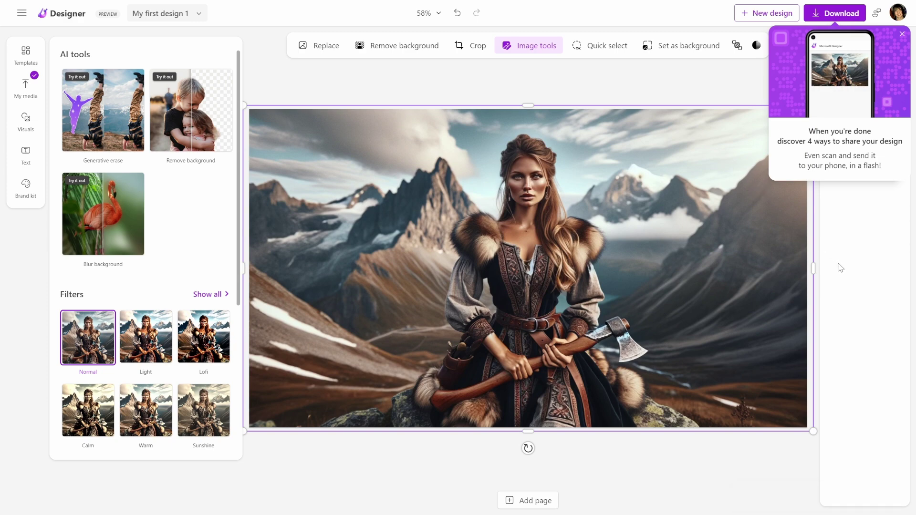
left_click(901, 35)
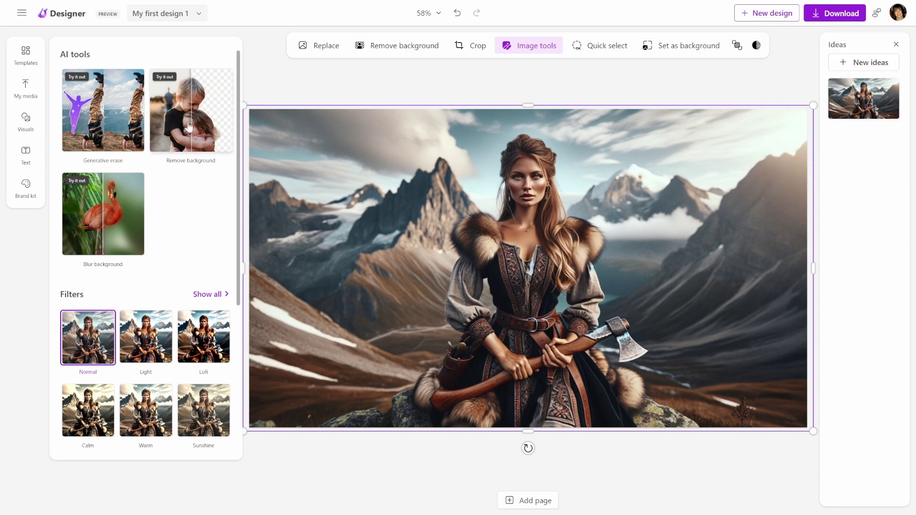
left_click(189, 125)
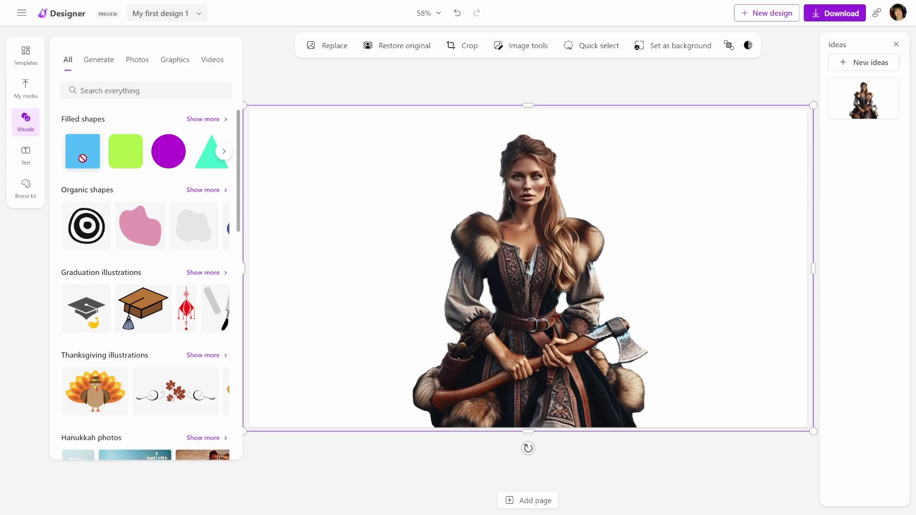
- Drag a blue filled square onto the canvas left of the woman and enlarge it
left_click_drag(83, 159, 323, 237)
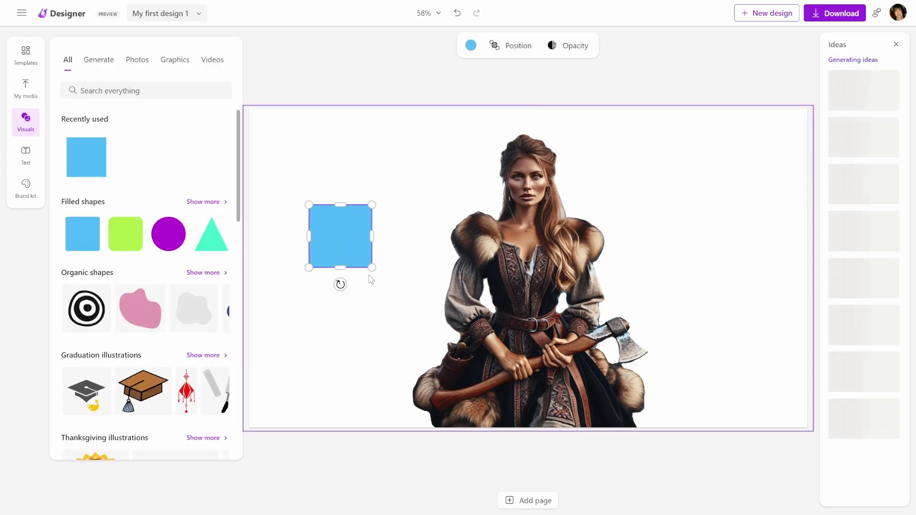
left_click_drag(370, 273, 687, 434)
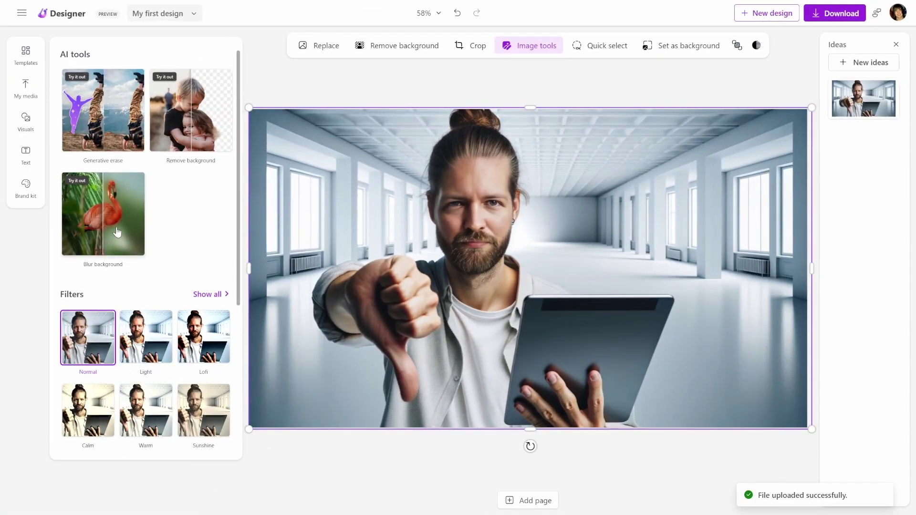
- Apply Blur background to the photo of the man giving a thumbs down
left_click(117, 232)
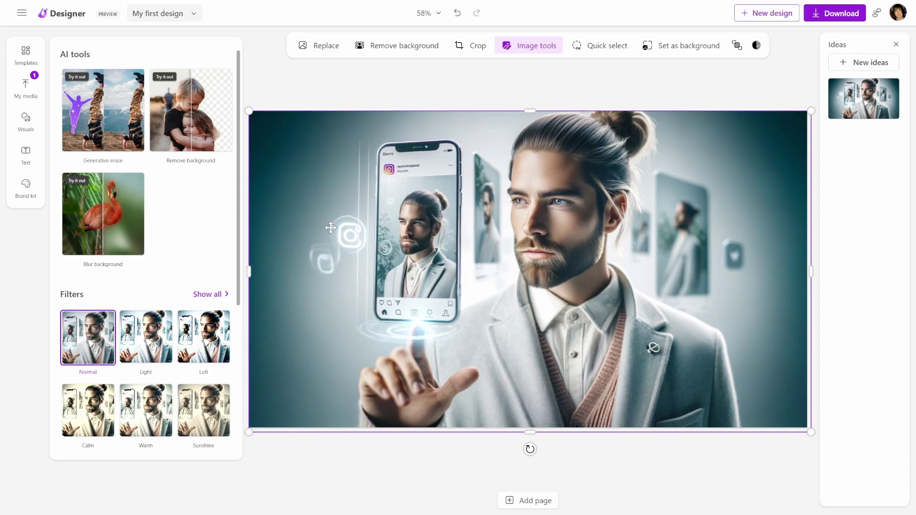
left_click(93, 230)
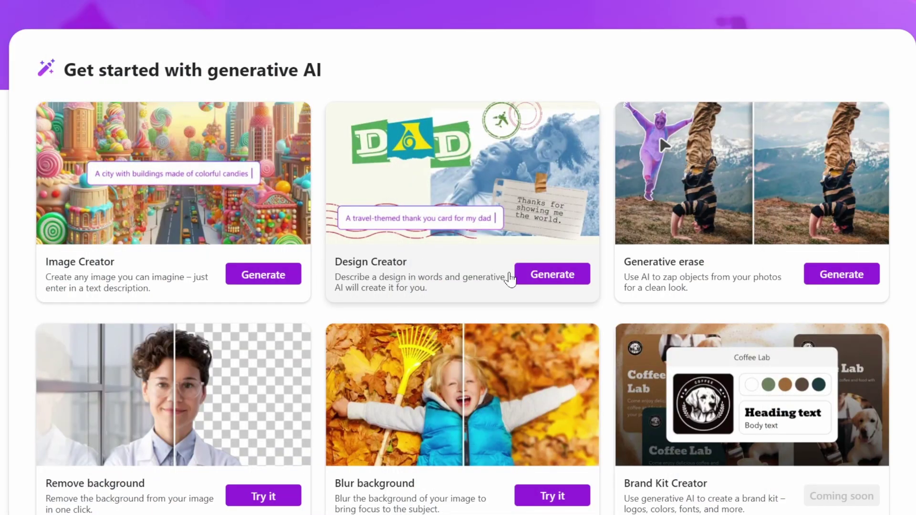
- Generate Design Creator Instagram posts from the 40% off black-and-yellow Black Friday tech prompt
left_click(510, 276)
left_click_drag(874, 193, 873, 291)
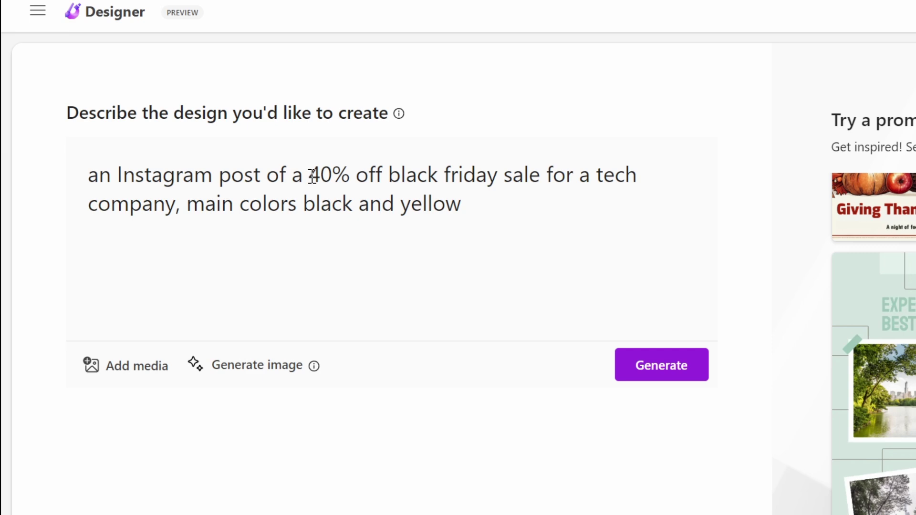
left_click_drag(360, 176, 480, 218)
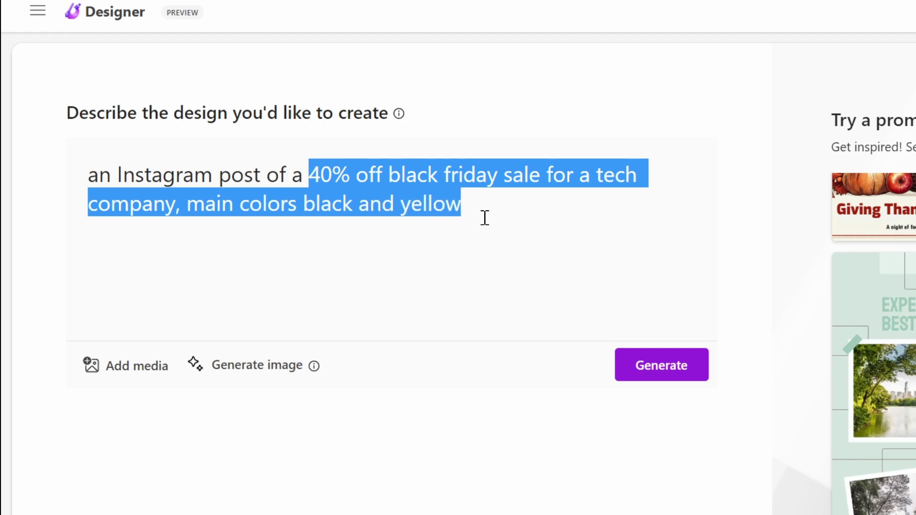
left_click(110, 427)
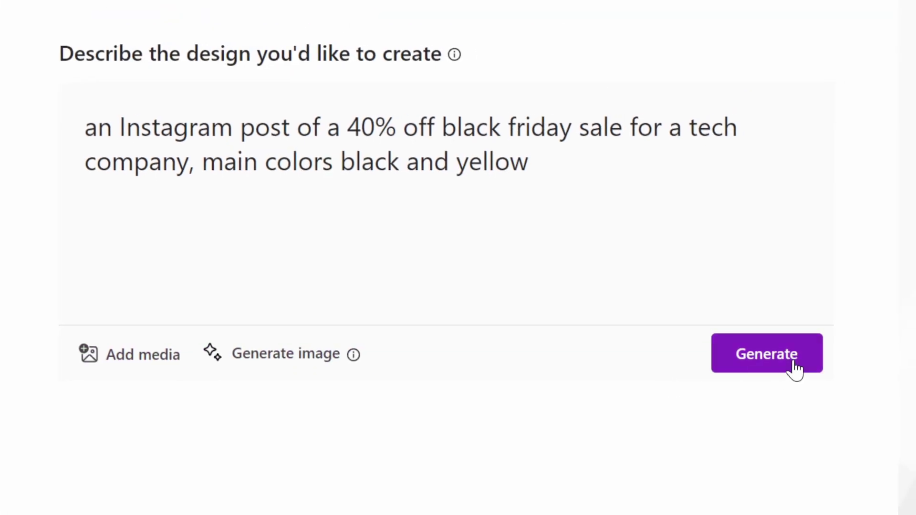
left_click(794, 368)
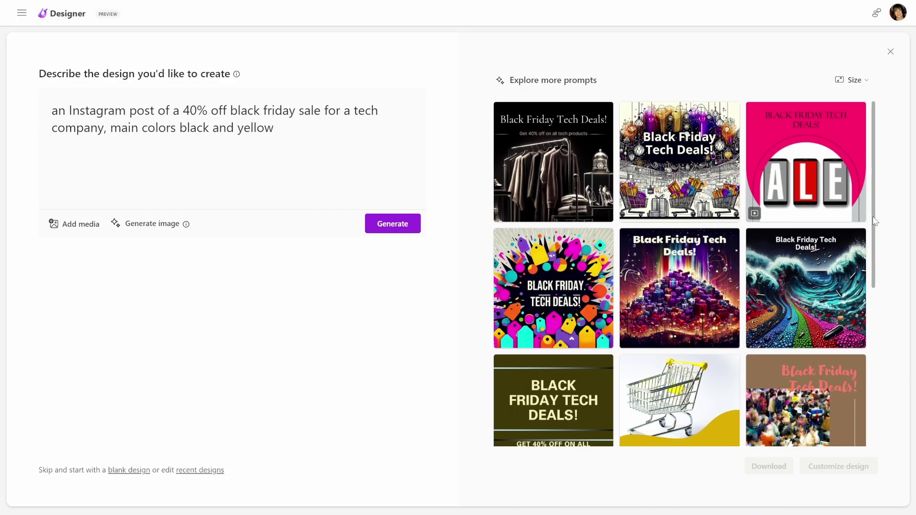
left_click_drag(873, 217, 887, 379)
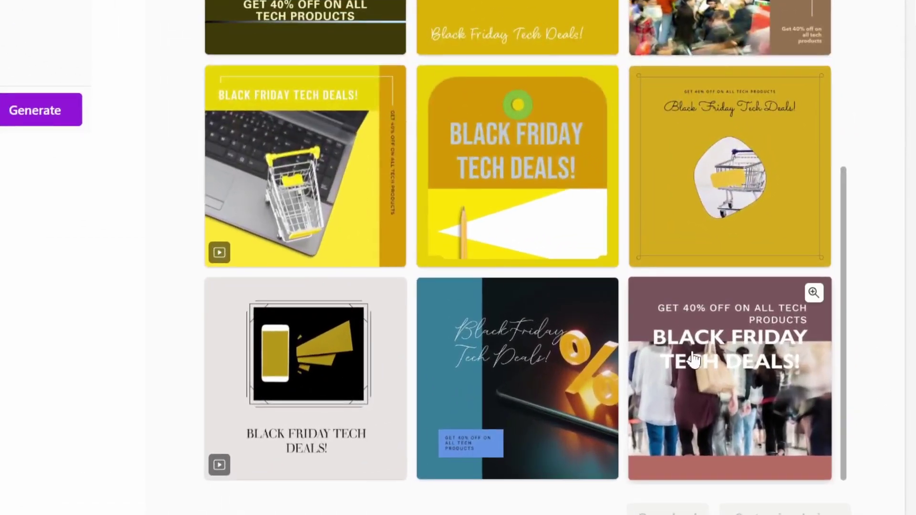
scroll(676, 317, "up", 8)
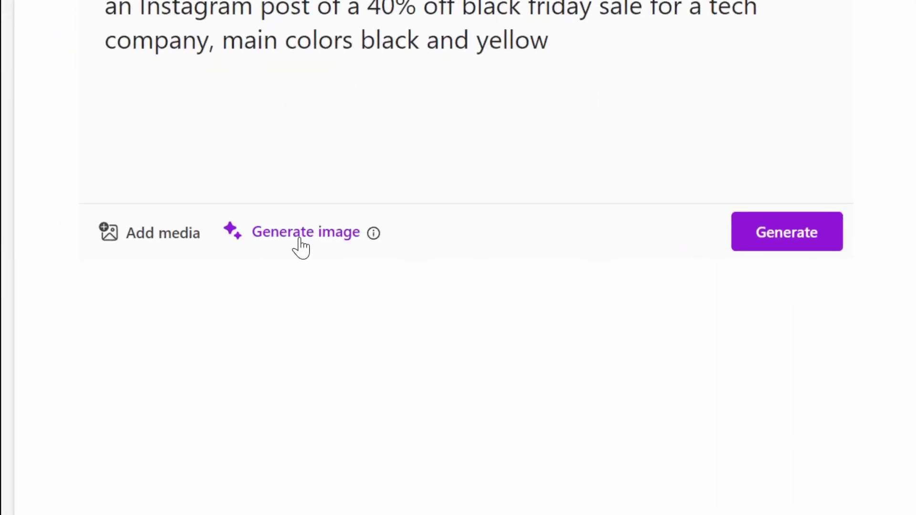
- Generate images from the pasted tech-products description and add the first one to the design
left_click(300, 240)
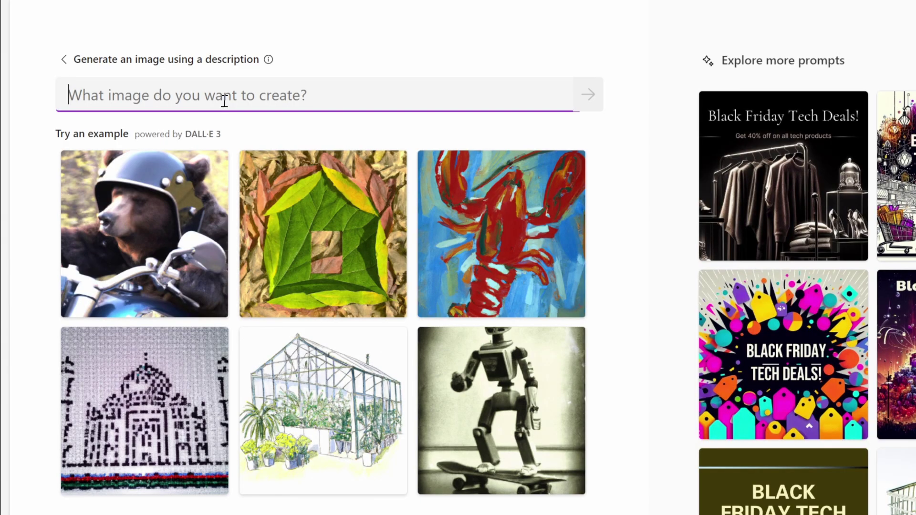
key("ctrl+v")
left_click_drag(69, 95, 429, 99)
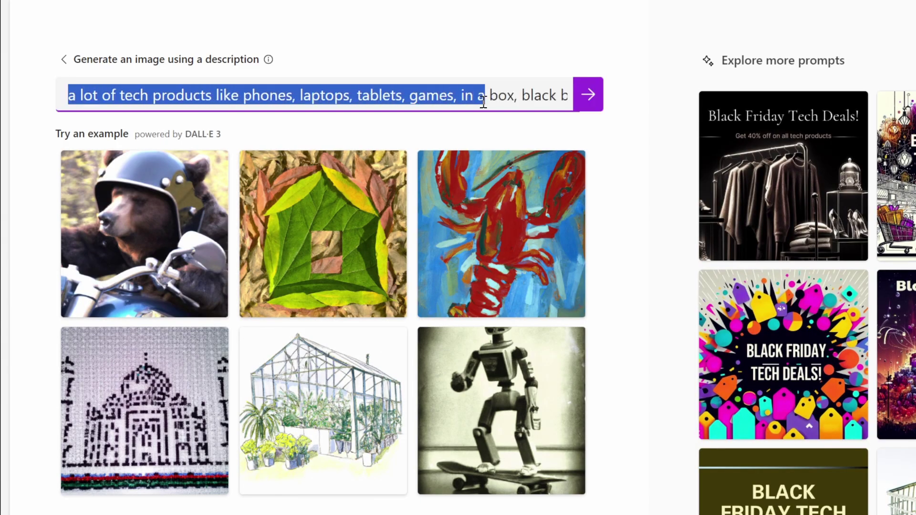
left_click_drag(510, 101, 570, 99)
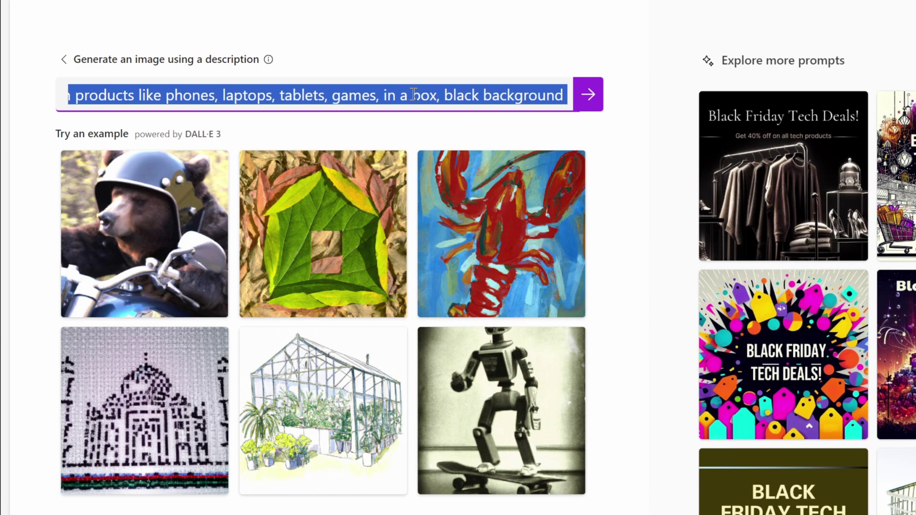
left_click(596, 102)
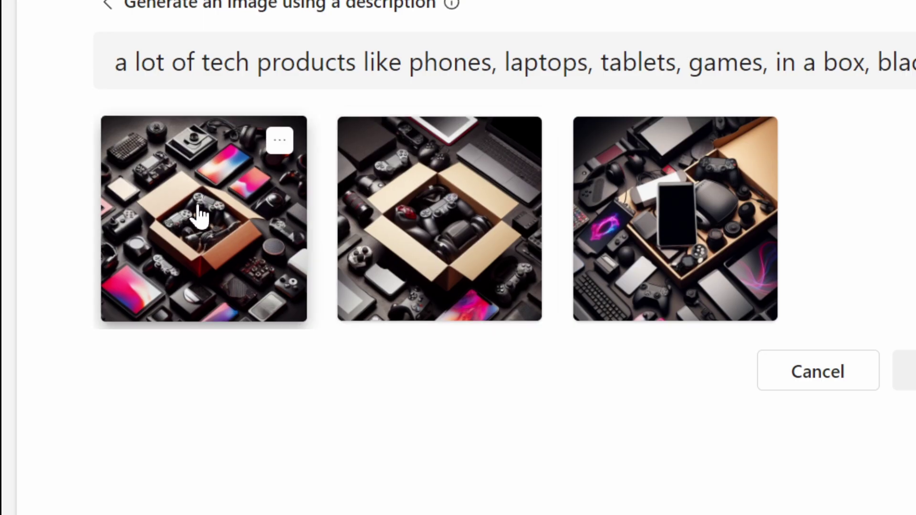
left_click(200, 214)
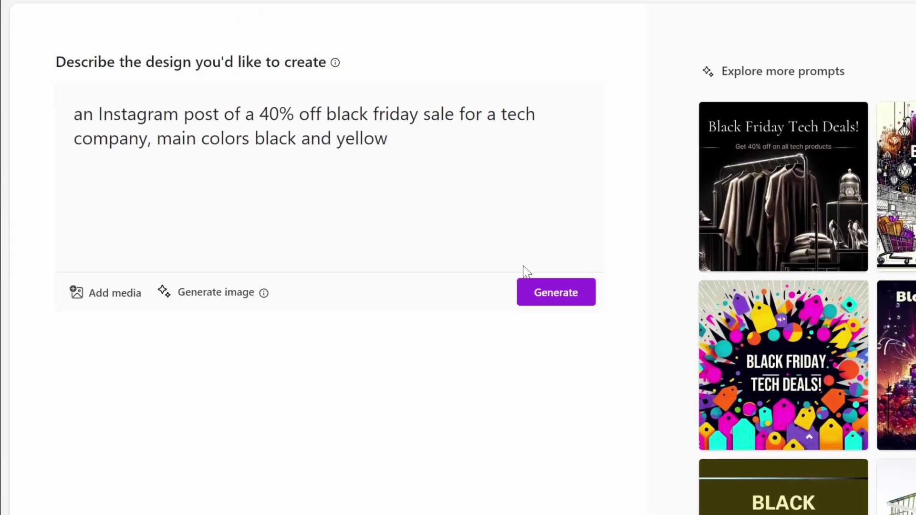
- Regenerate designs with that image and pick the brush-stroke GET 40% OFF ON ALL TECH PRODUCTS layout
left_click(548, 291)
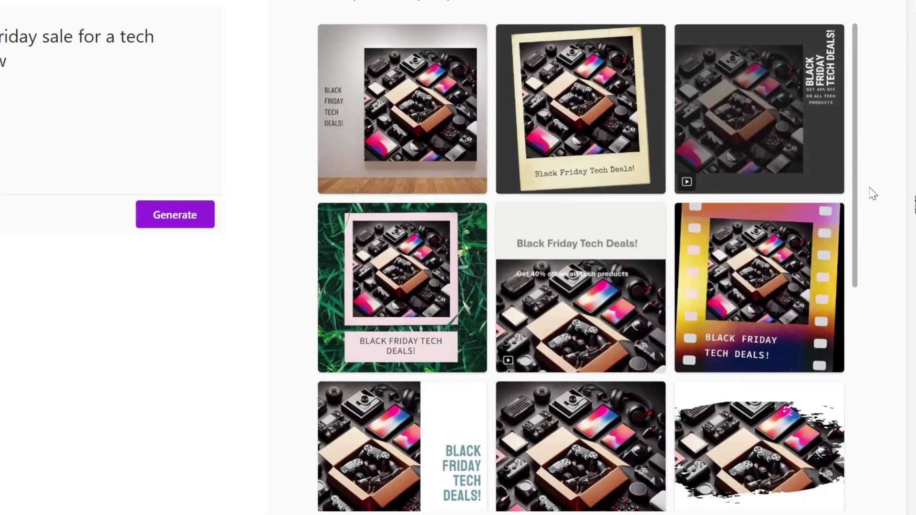
scroll(873, 193, "down", 10)
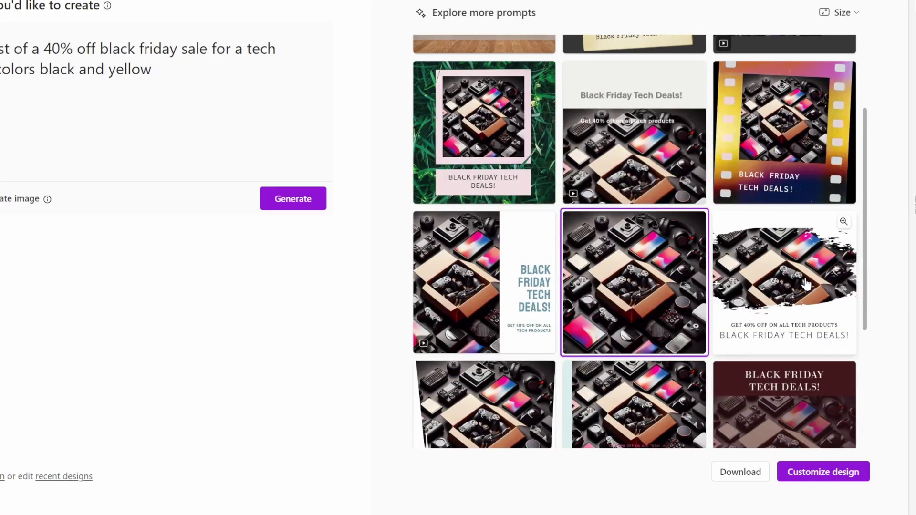
left_click(816, 288)
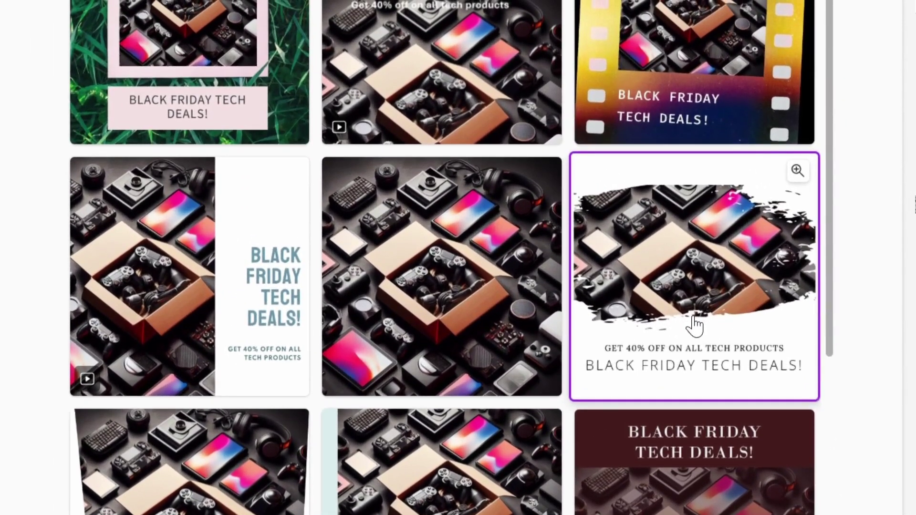
scroll(691, 325, "down", 4)
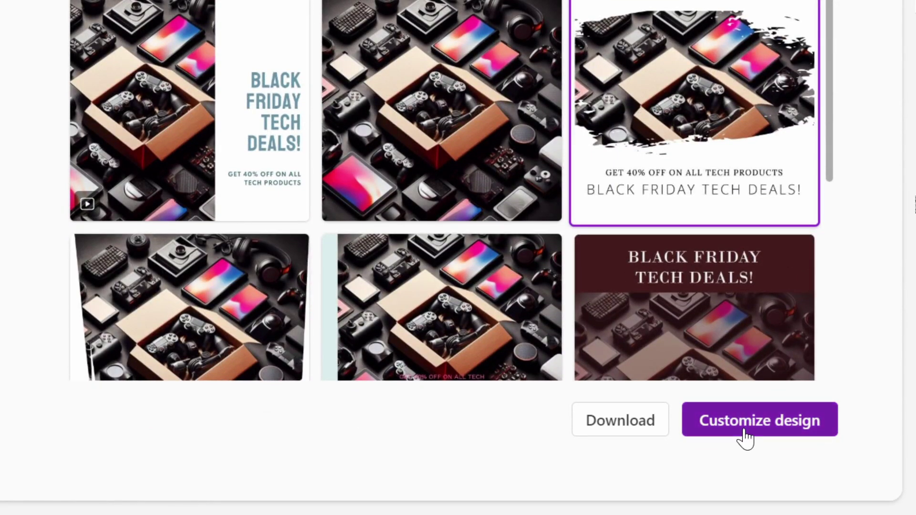
- Open the chosen design for customizing and set the page background to black
left_click(743, 430)
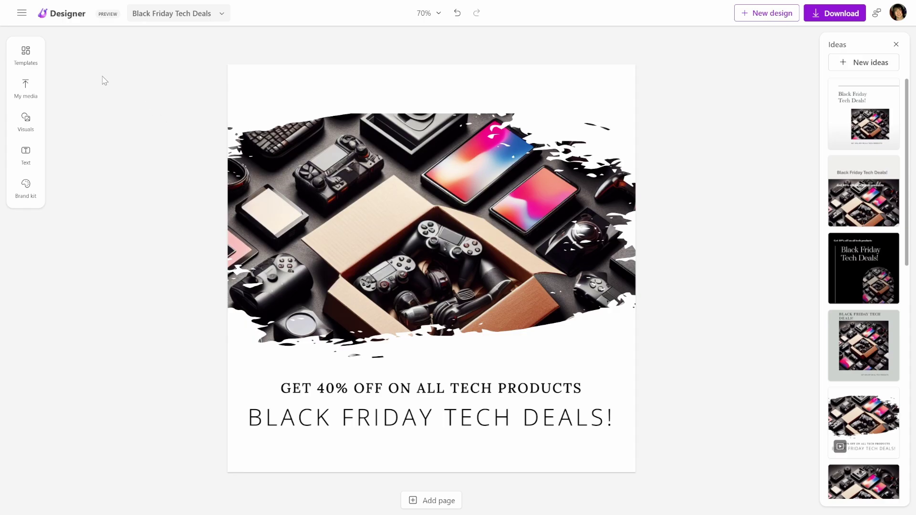
left_click(300, 101)
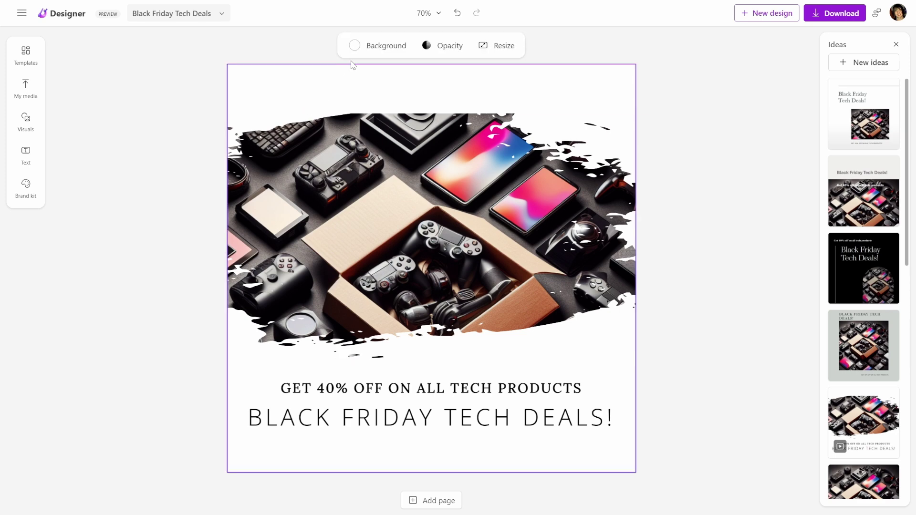
left_click(354, 46)
left_click(126, 149)
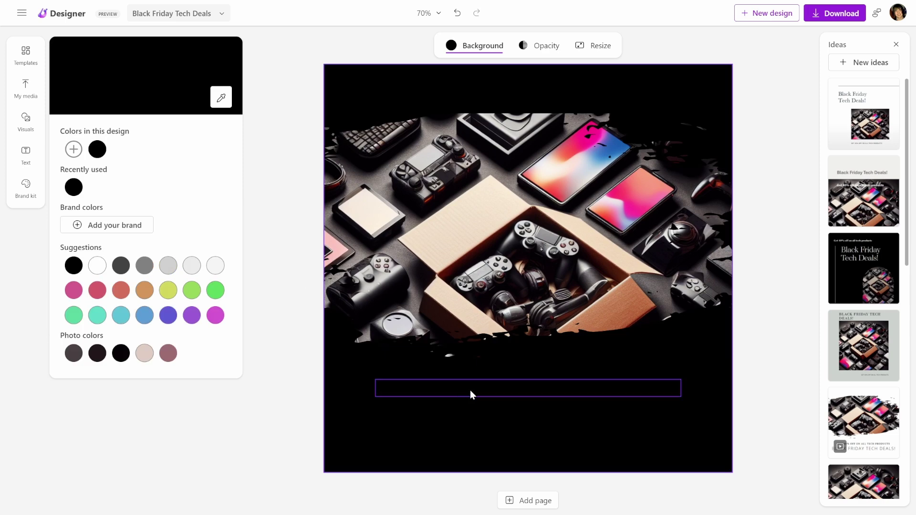
- Make both the GET 40% OFF line and BLACK FRIDAY TECH DEALS! text white
left_click(470, 390)
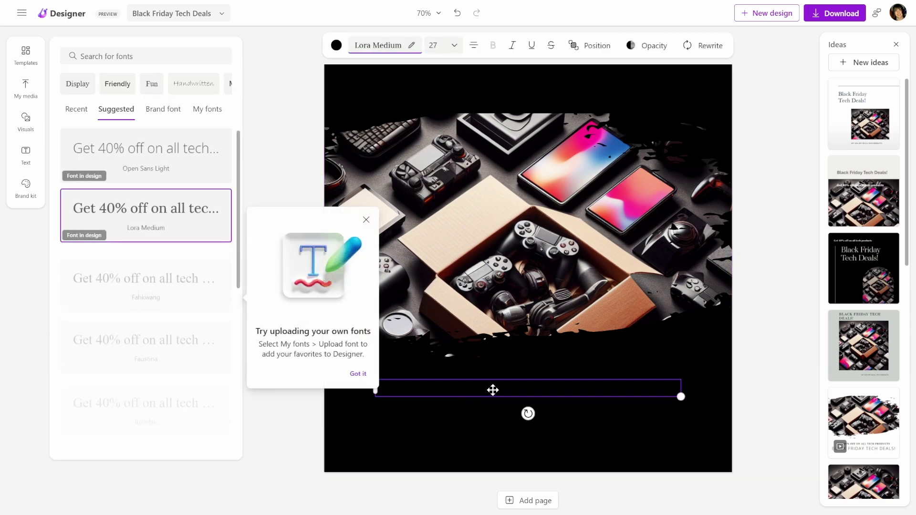
left_click(336, 45)
left_click(96, 262)
left_click(332, 46)
left_click(121, 148)
left_click(791, 337)
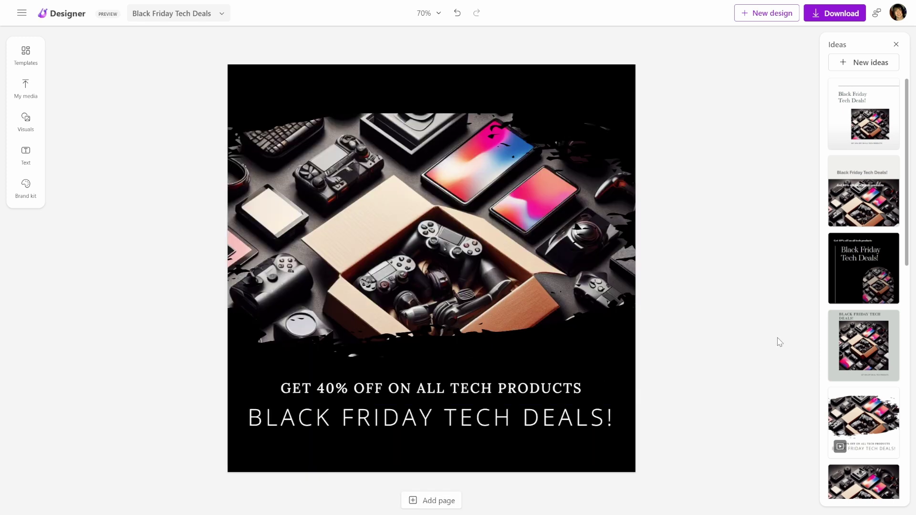
- Widen the top text box and set its font to Montserrat ExtraBold
left_click(286, 388)
mouse_move(276, 388)
left_mouse_down()
mouse_move(255, 387)
mouse_move(268, 391)
left_mouse_up()
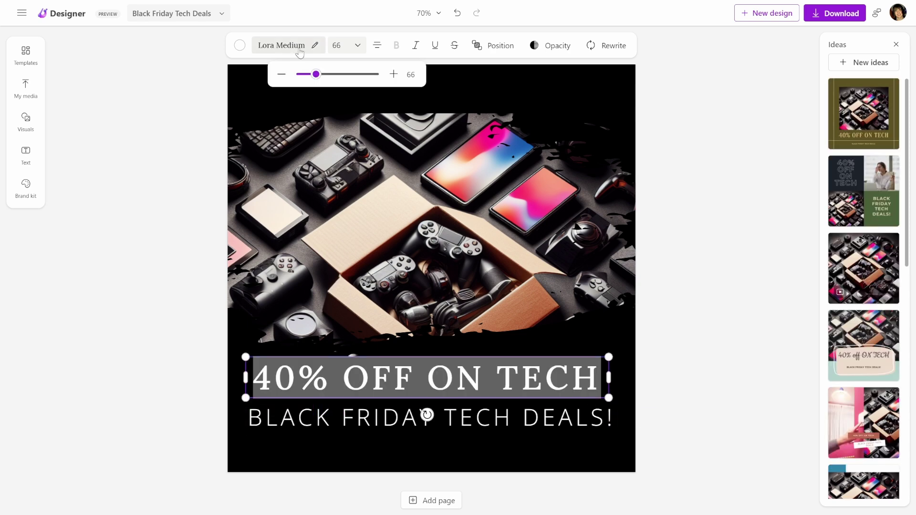
left_click(299, 50)
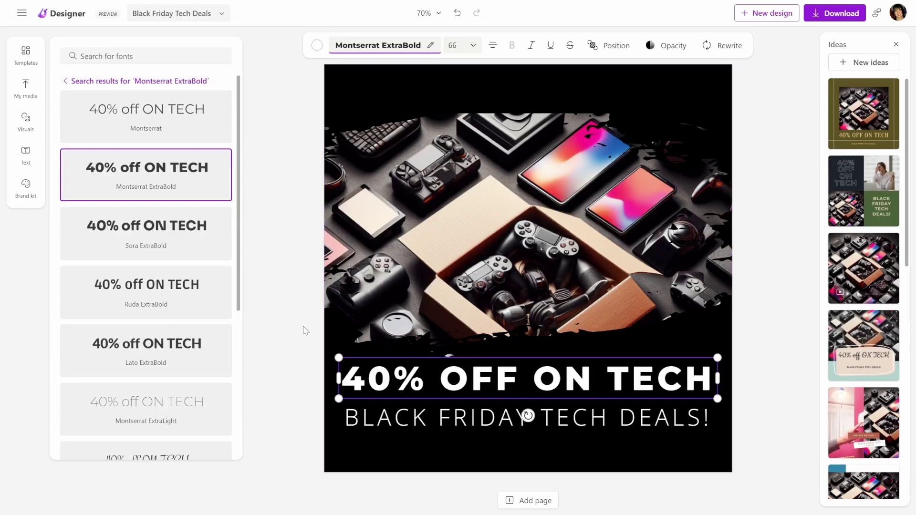
left_click(302, 327)
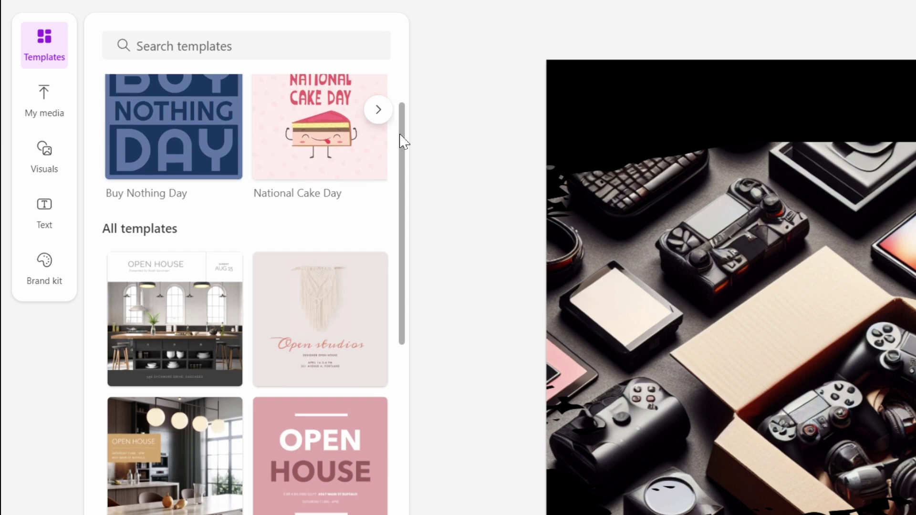
- Scroll through the templates, then view My media and dismiss the OneDrive sync notice
left_click_drag(238, 111, 239, 229)
left_click_drag(402, 335, 395, 399)
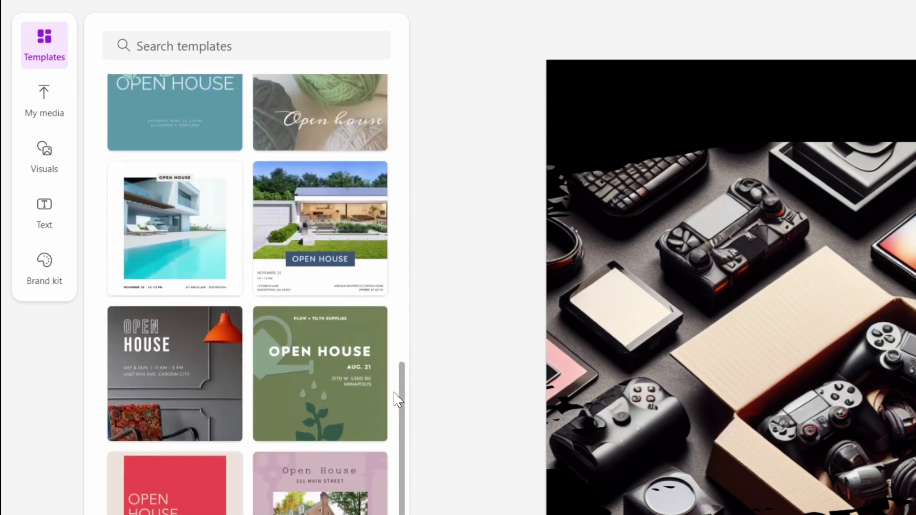
left_click(47, 109)
left_click(343, 220)
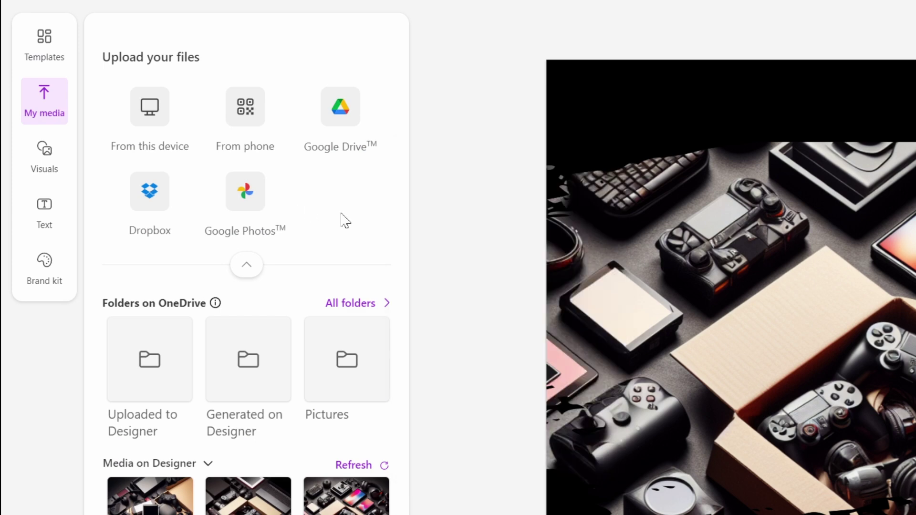
- Browse the Visuals Generate, Photos and Graphics tabs, then bring up the Brand kit styles
left_click(46, 165)
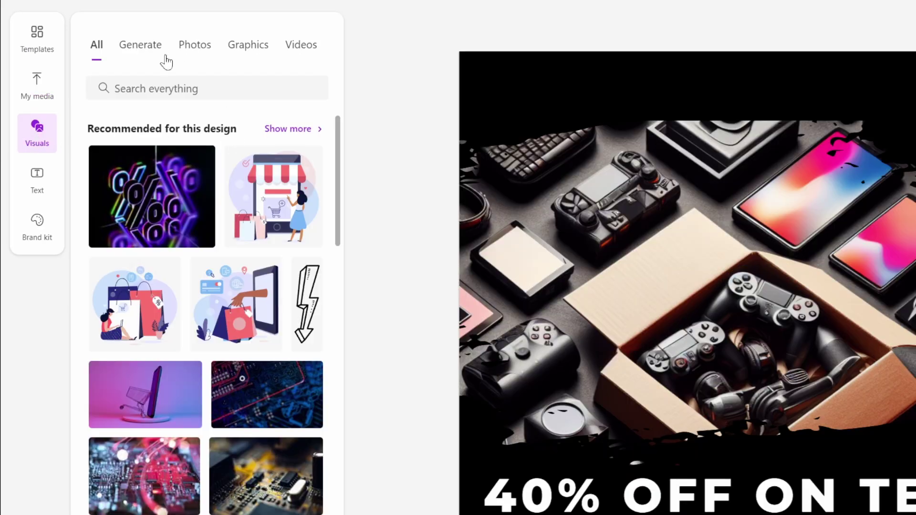
left_click(139, 54)
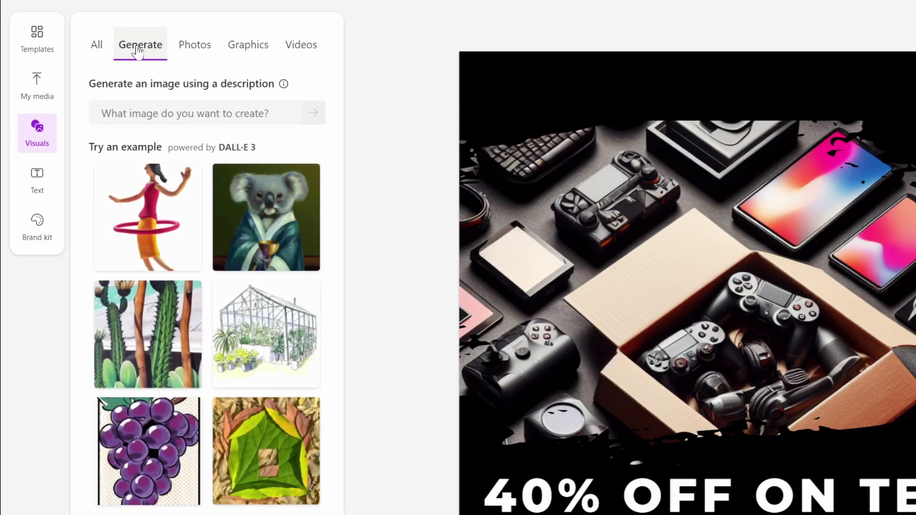
left_click(194, 46)
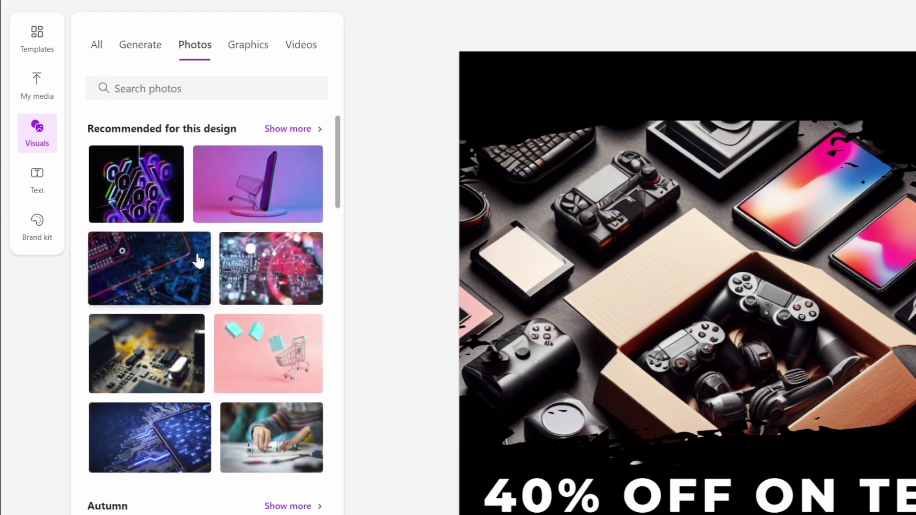
scroll(215, 287, "down", 5)
scroll(218, 298, "down", 10)
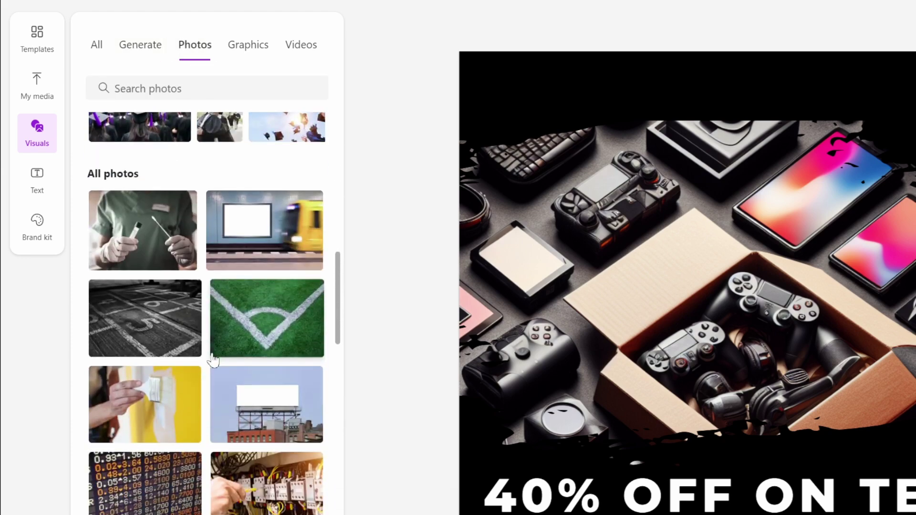
left_click(248, 45)
scroll(167, 305, "down", 8)
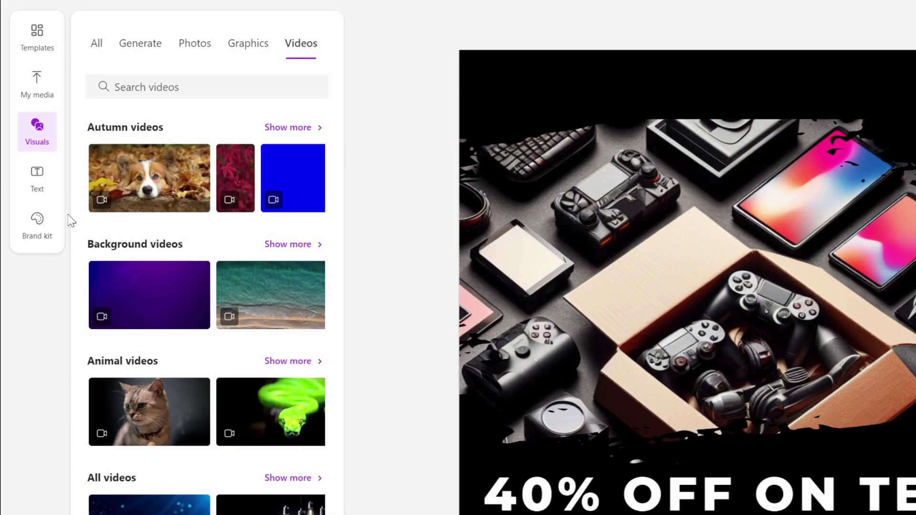
left_click(42, 238)
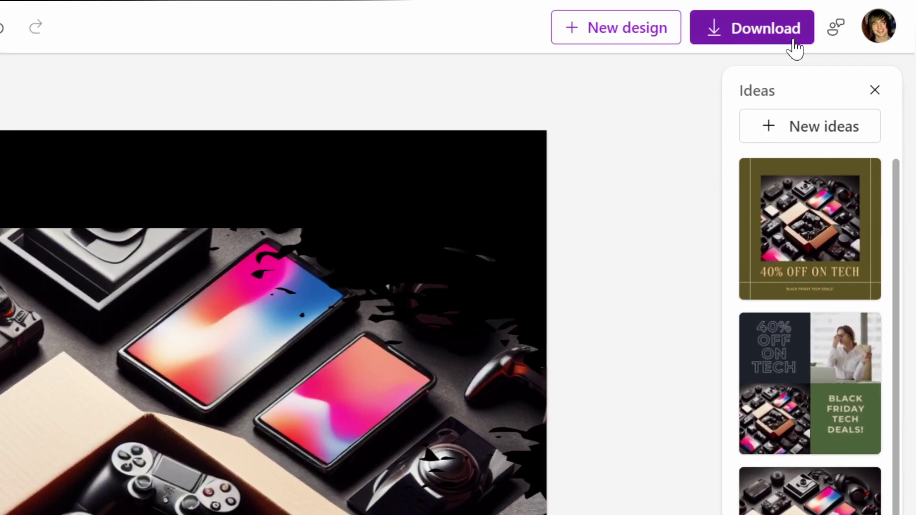
- Open the download options for the Black Friday post, with PNG (Recommended) as file type
left_click(847, 16)
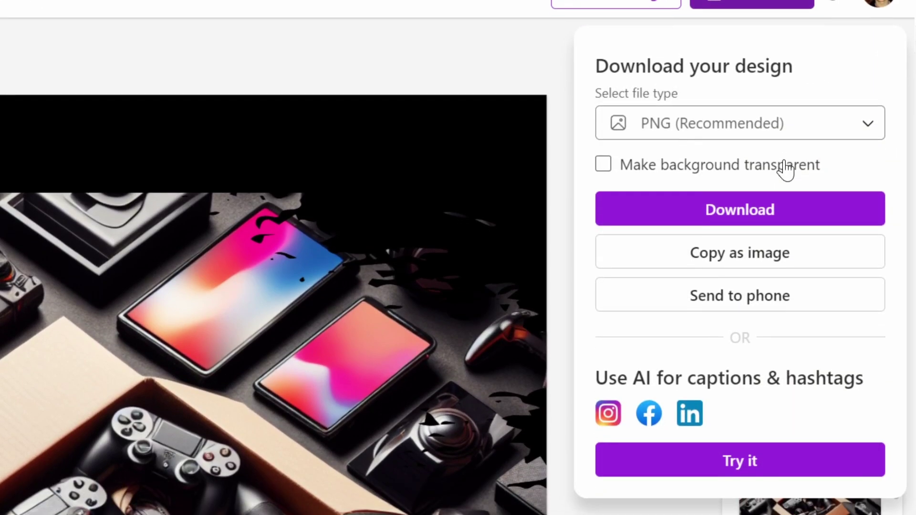